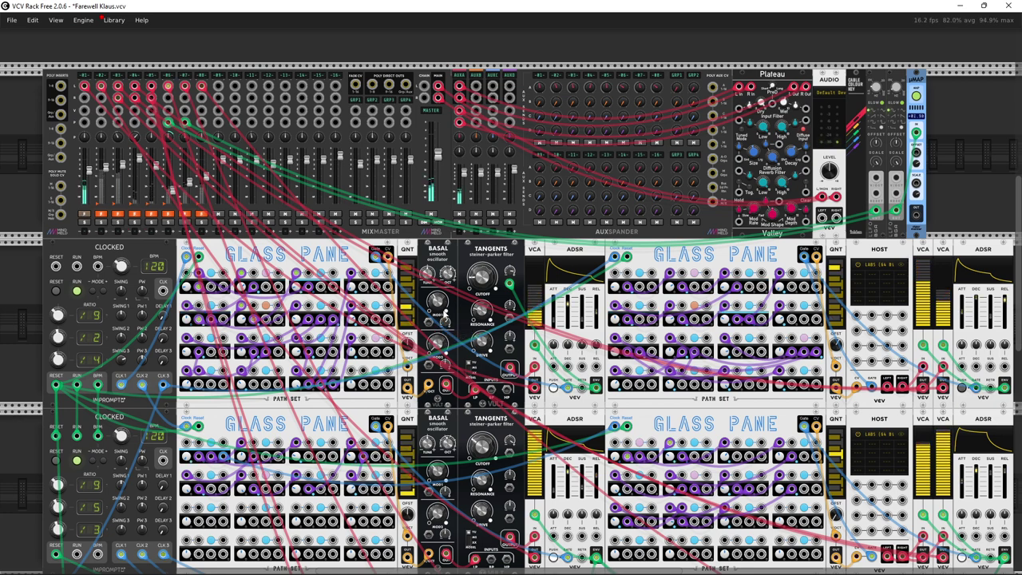
Step: Turn down the Mod 1 amount on the upper Basal oscillator, through 0.181 to about 0.059
mouse_move(438, 306)
drag(438, 306, 438, 323)
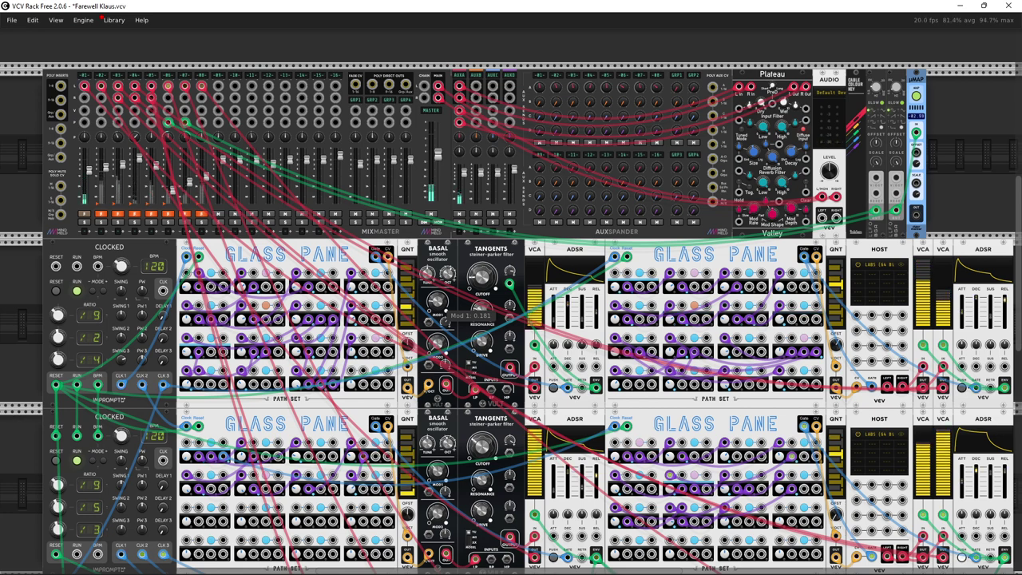
drag(437, 301, 436, 322)
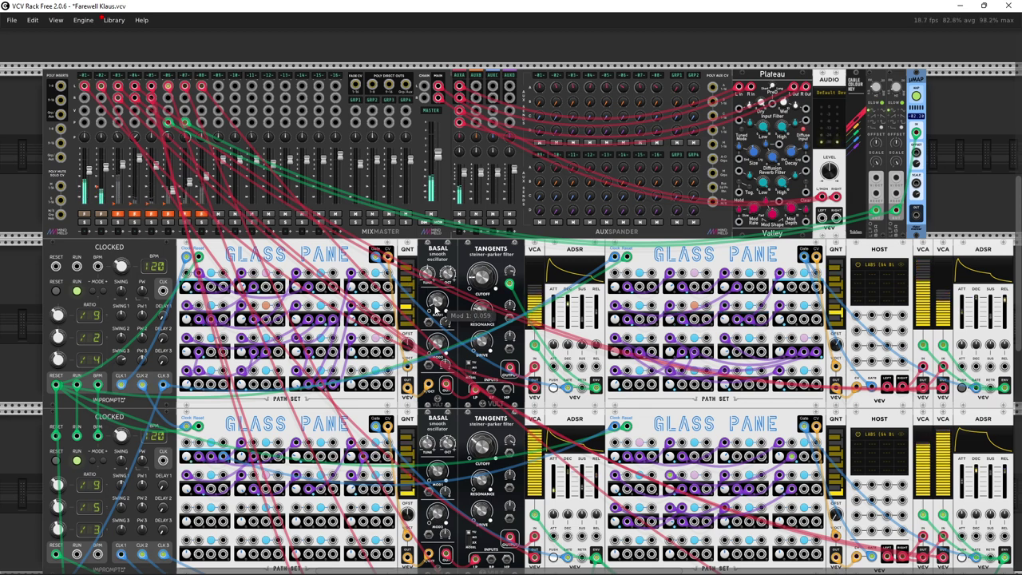
mouse_move(442, 309)
mouse_down()
mouse_move(441, 282)
mouse_move(436, 309)
mouse_up()
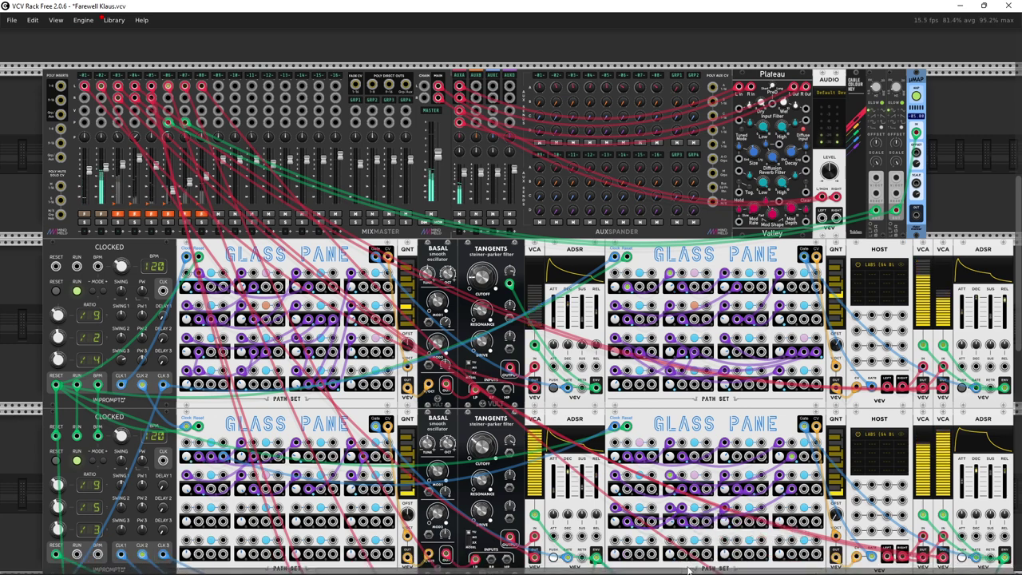
scroll(690, 569, right, 10)
scroll(689, 569, left, 10)
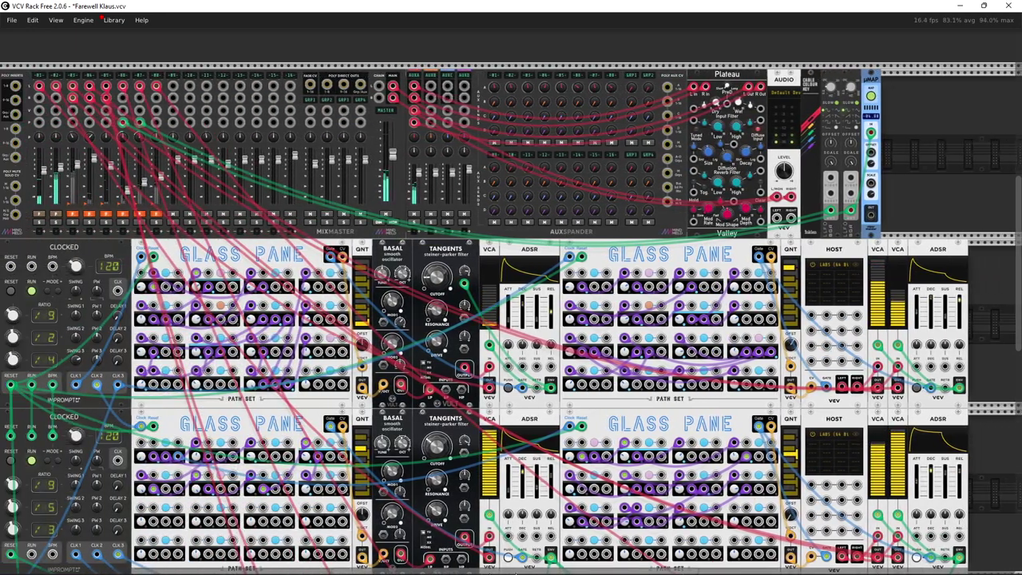
scroll(513, 570, left, 3)
scroll(514, 570, right, 3)
scroll(513, 570, left, 1)
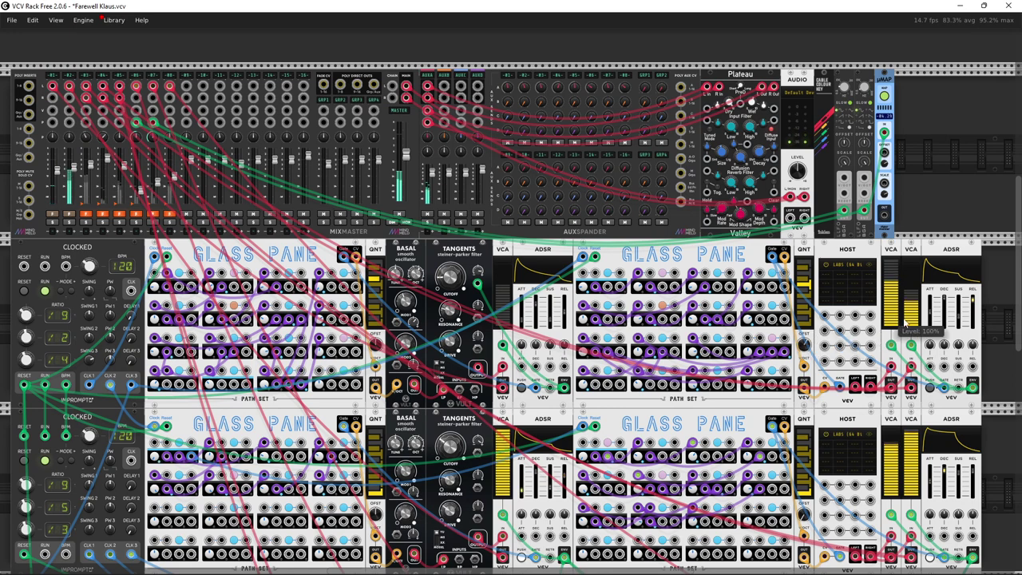
scroll(990, 286, down, 1)
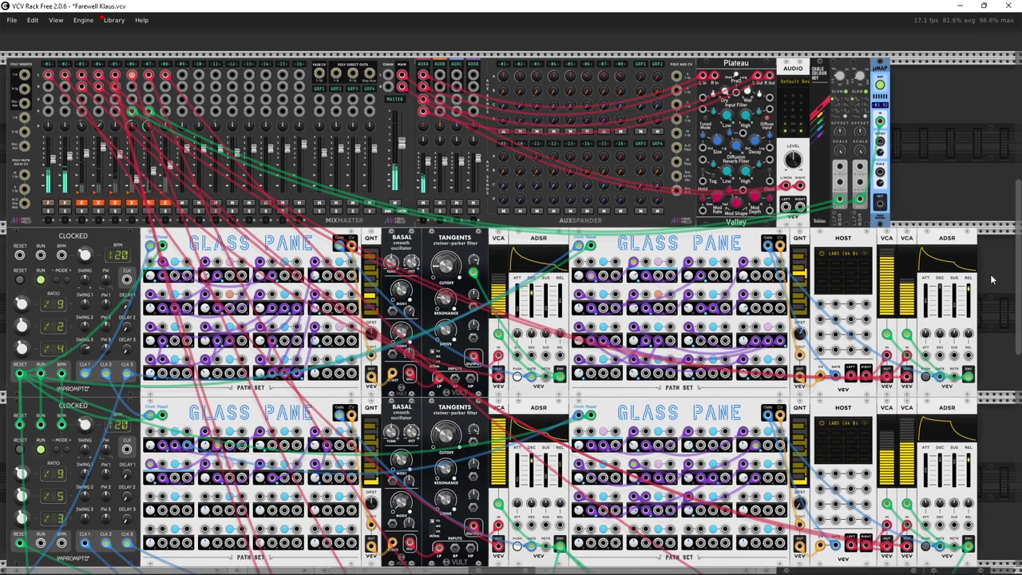
scroll(992, 280, down, 1)
scroll(998, 278, left, 1)
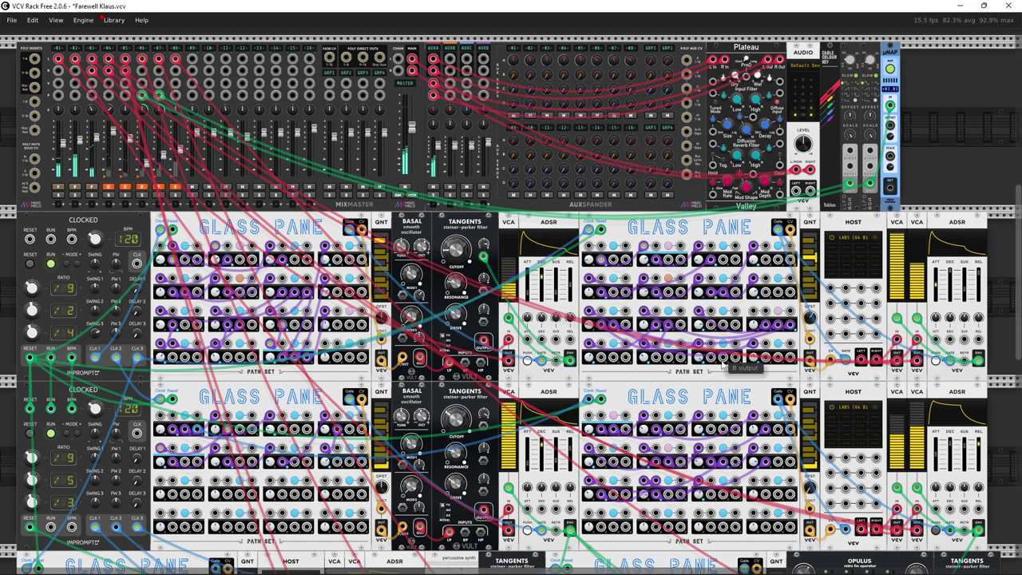
Step: Inspect the LABS instruments loaded in the lower and upper Host modules beside the second Glass Pane column, closing each plugin window
mouse_move(968, 450)
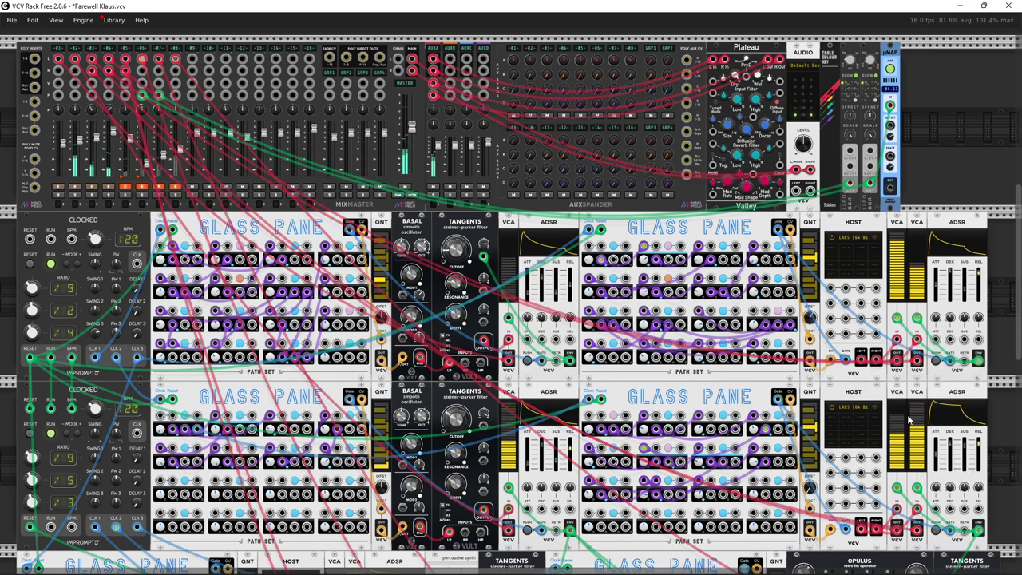
click(875, 411)
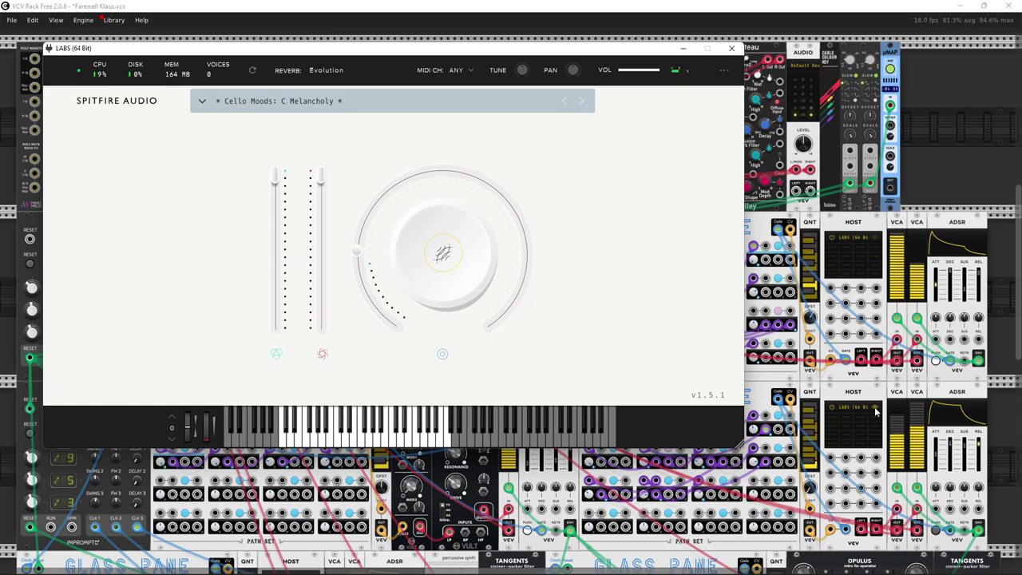
click(880, 237)
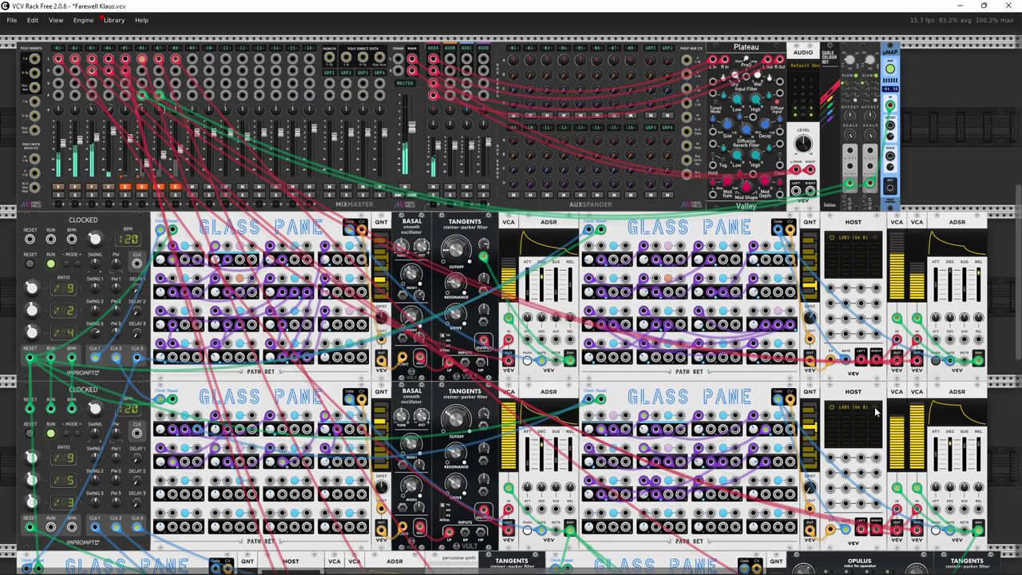
click(881, 237)
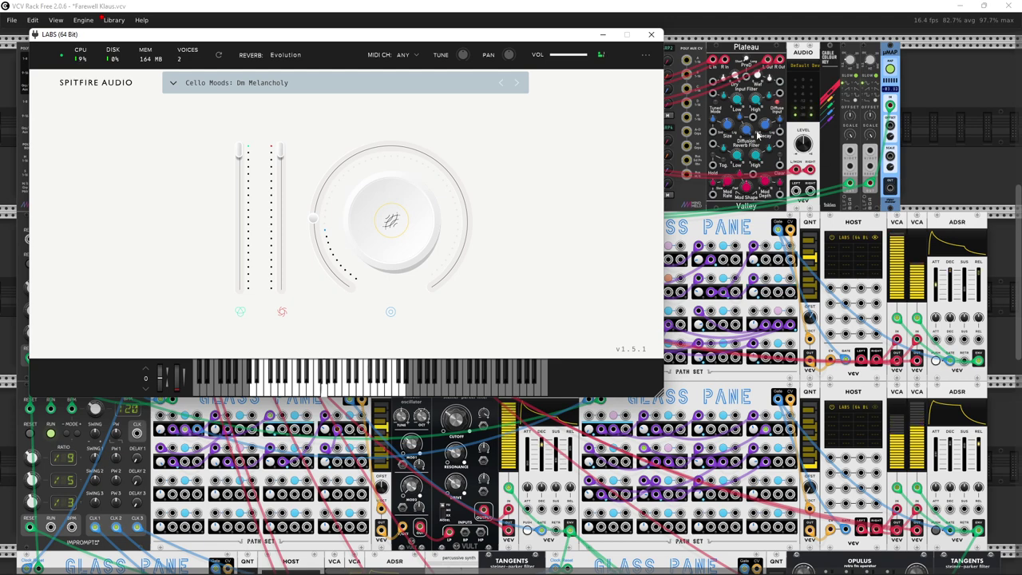
click(652, 35)
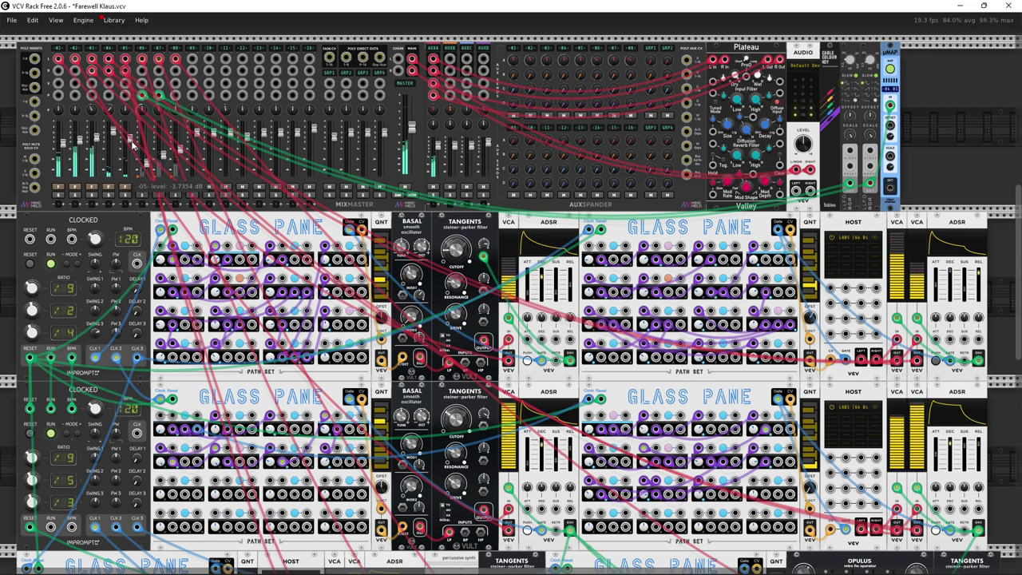
Step: Fine-tune the level of MixMaster channel 5
mouse_move(134, 146)
mouse_down()
mouse_move(130, 134)
mouse_move(134, 144)
mouse_up()
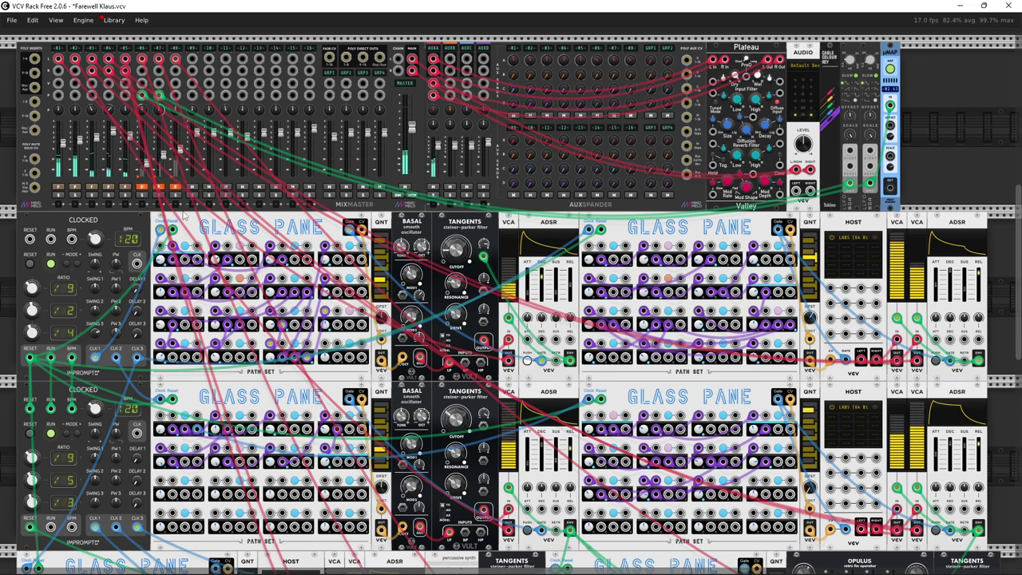
Step: Inspect the LABS instrument loaded in the bottom-row Host module and dismiss its plugin window
scroll(214, 230, down, 1)
scroll(214, 230, down, 4)
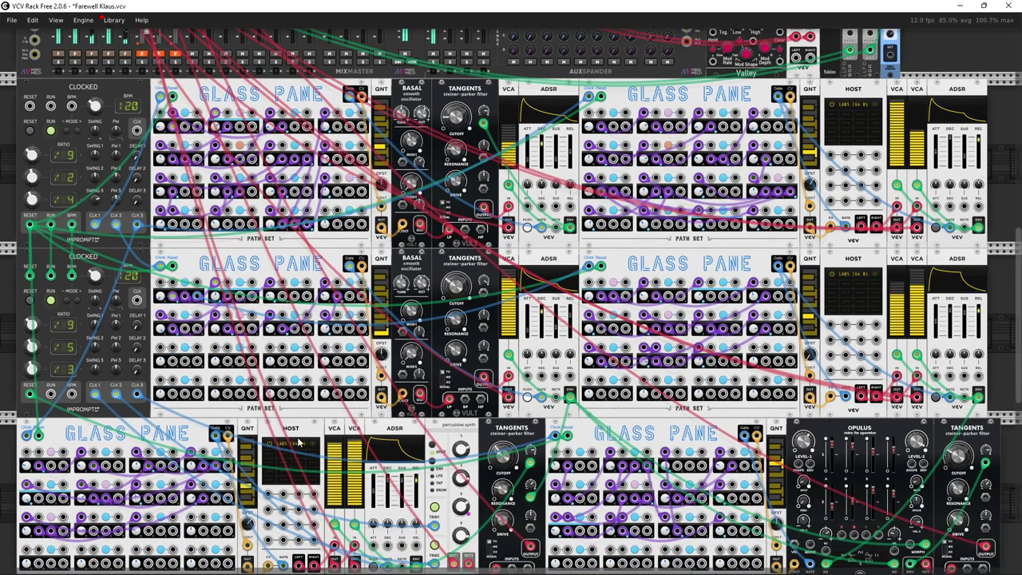
click(299, 443)
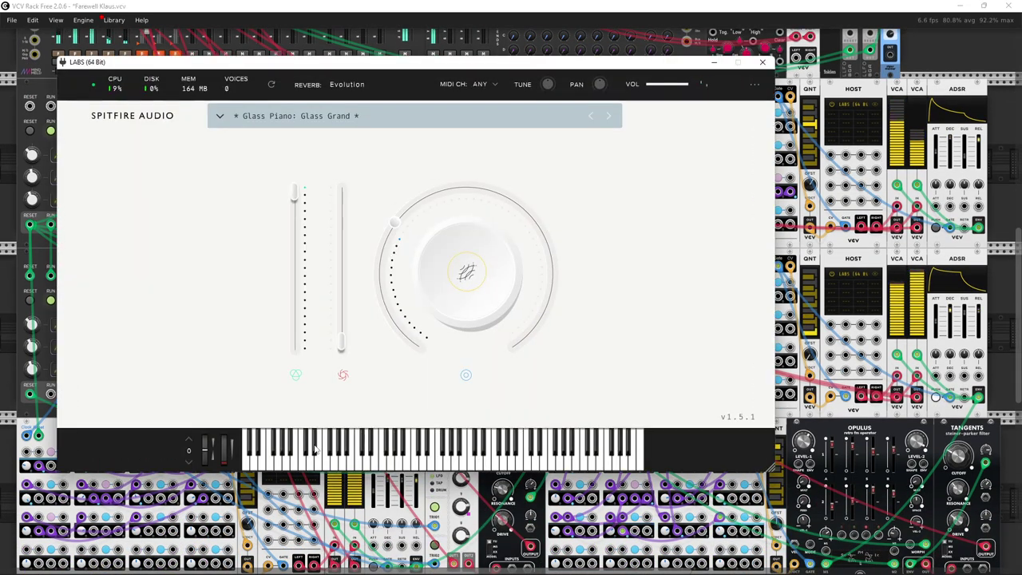
click(713, 65)
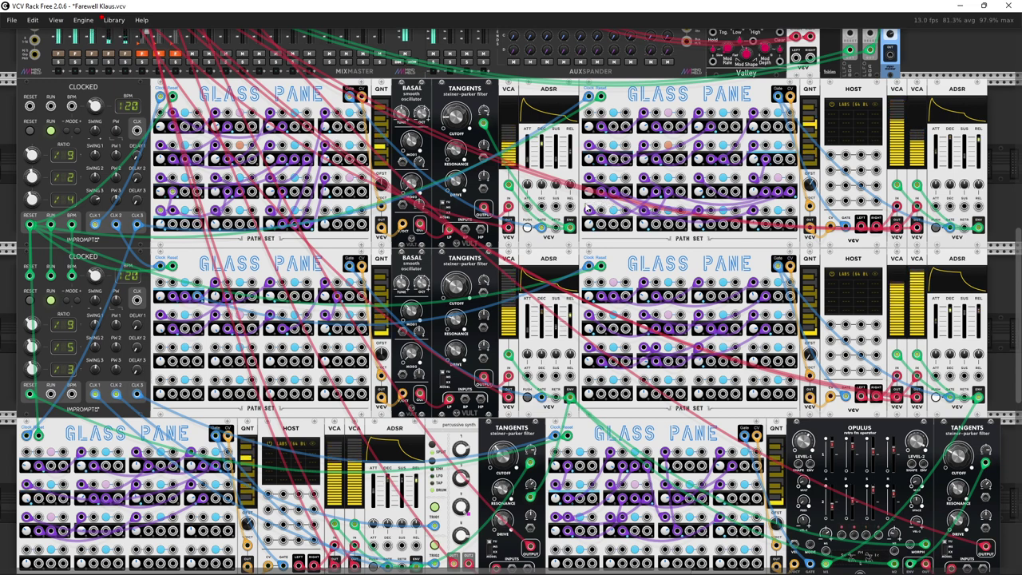
Step: Unmute MixMaster channel 6 and set its level to about -31.2 dB
scroll(407, 176, up, 3)
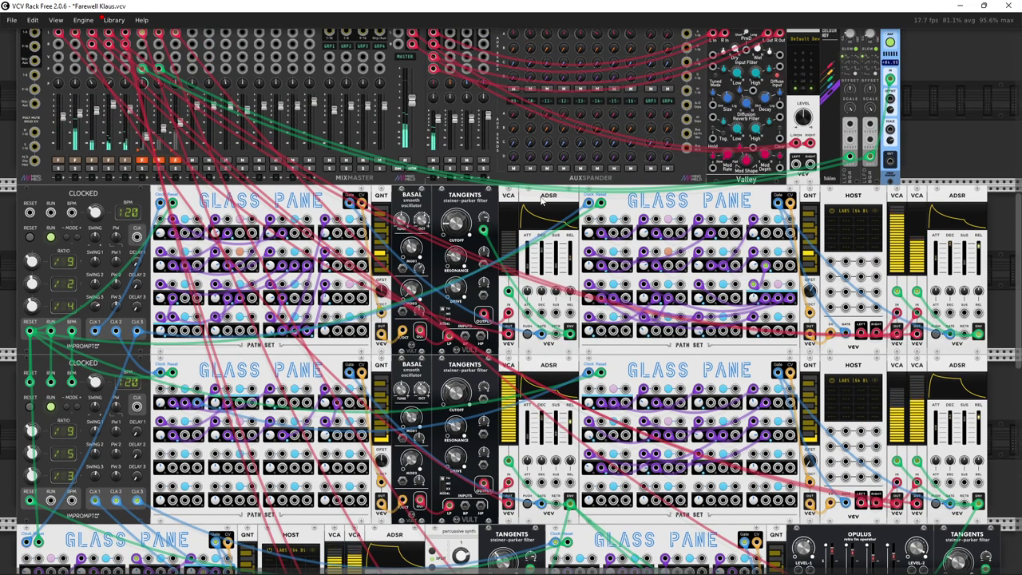
scroll(223, 178, up, 1)
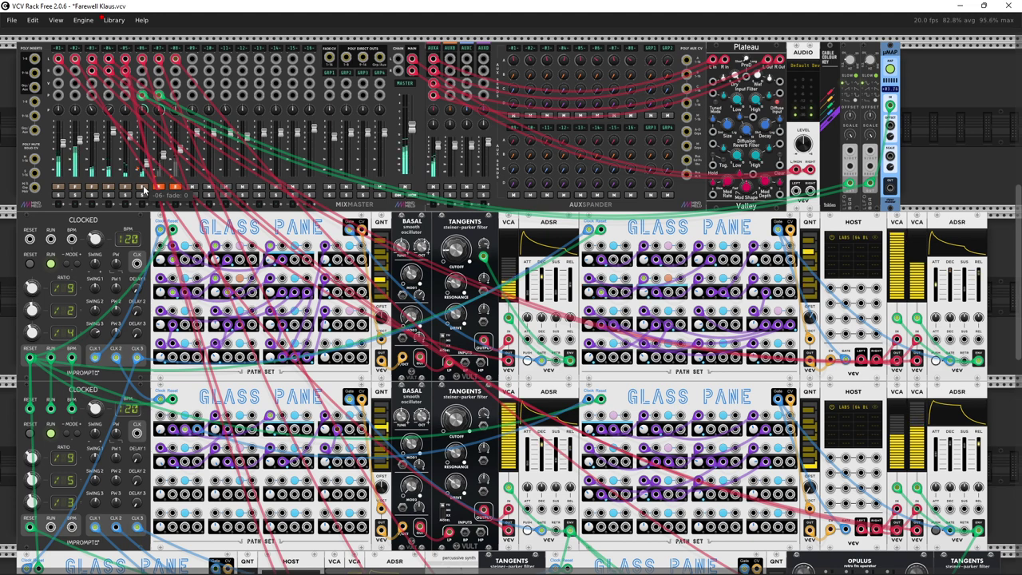
mouse_move(147, 184)
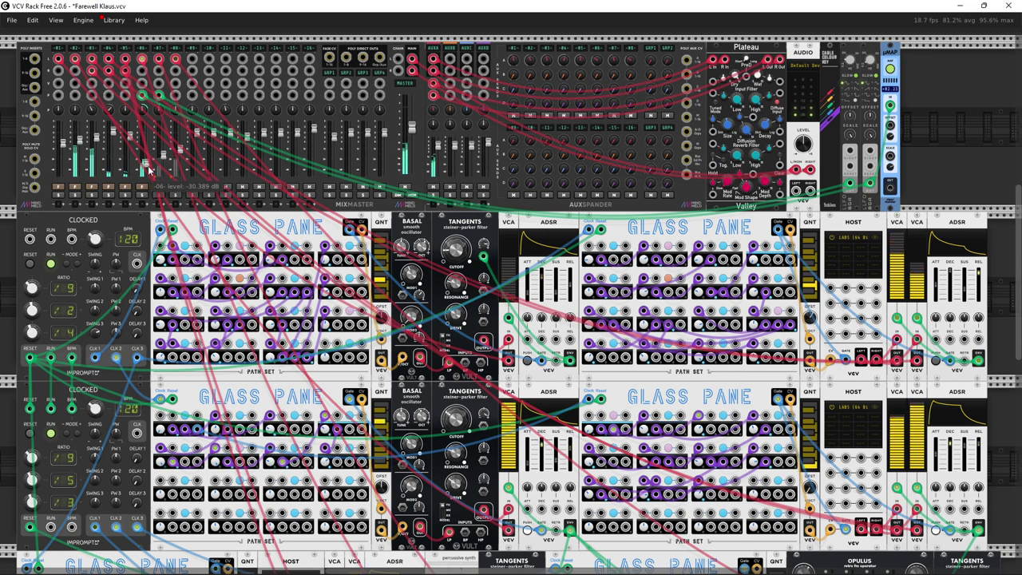
drag(148, 170, 149, 167)
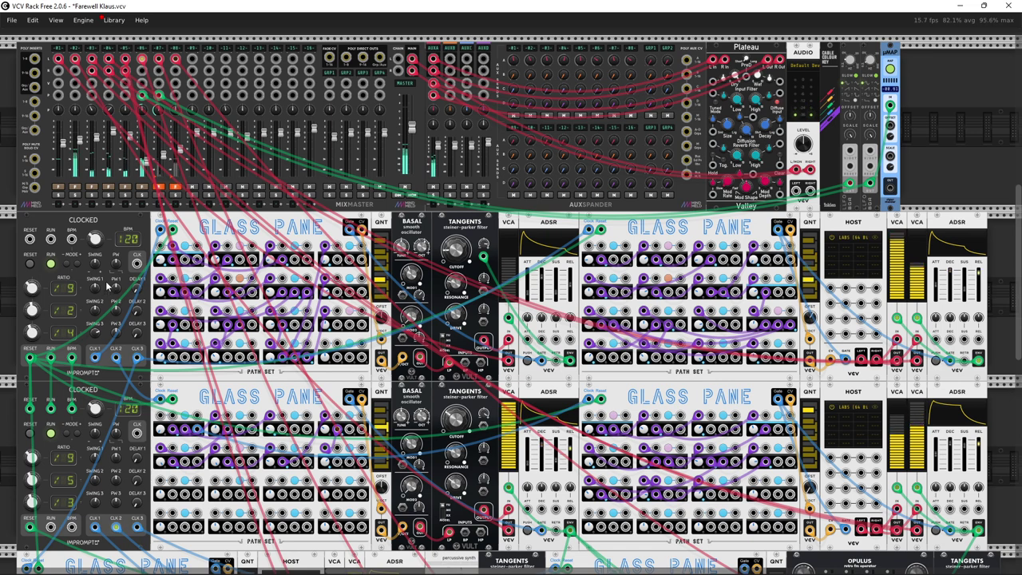
mouse_move(142, 179)
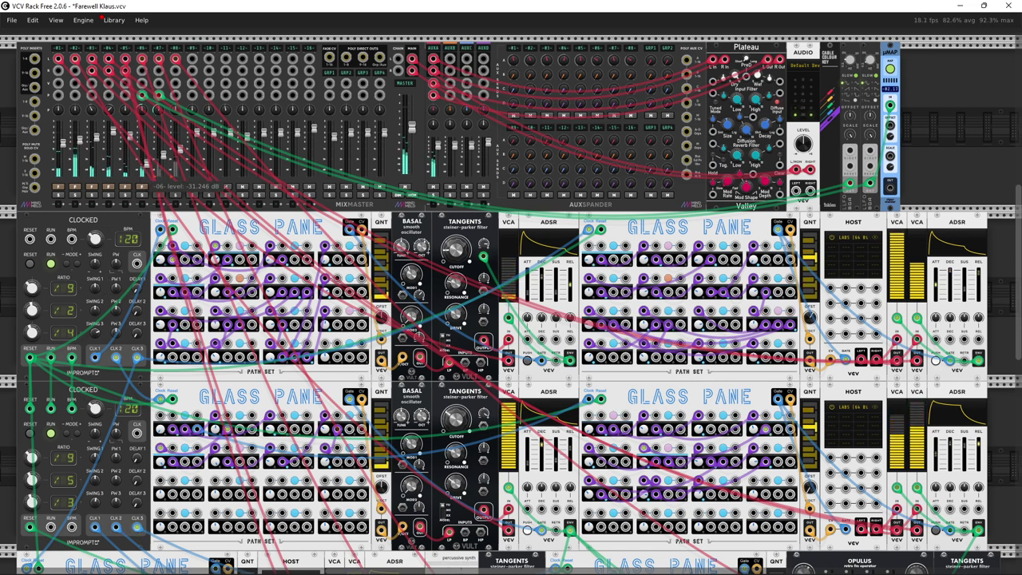
Step: Try Clk 2 ratios of divide by 4 and x3 on the lower Clocked module, ending back at divide by 5
mouse_move(94, 460)
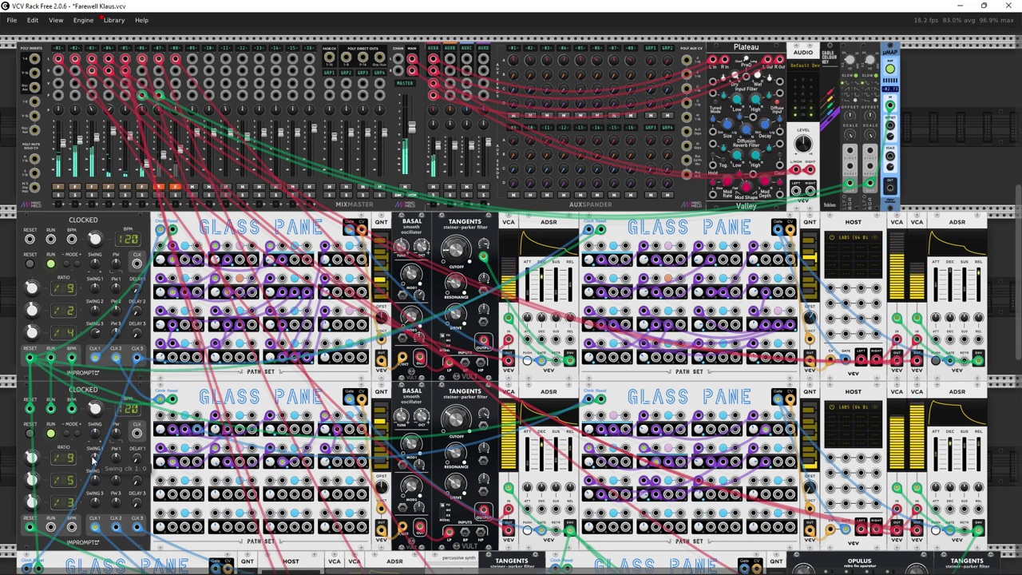
scroll(69, 476, down, 5)
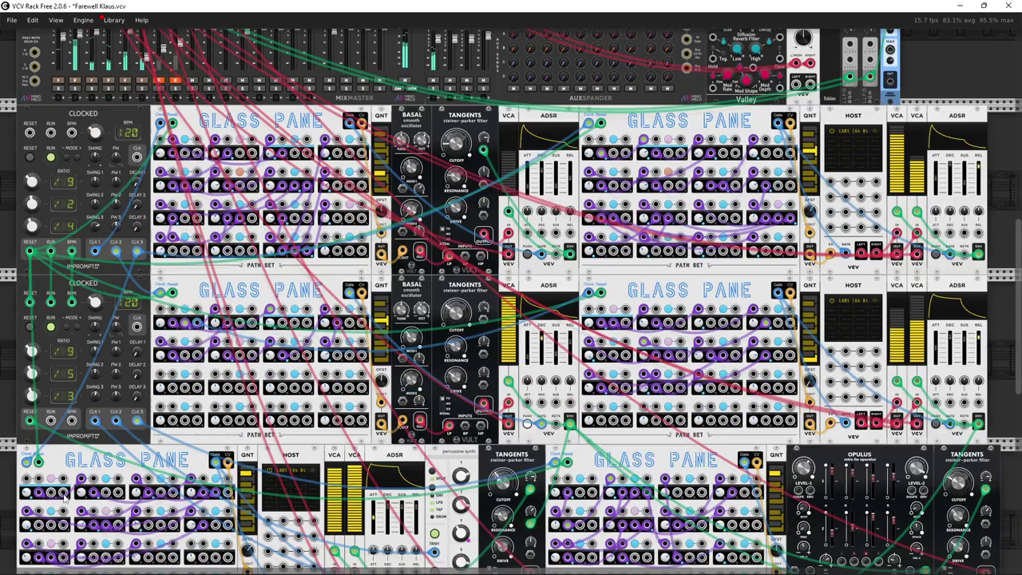
scroll(72, 499, down, 2)
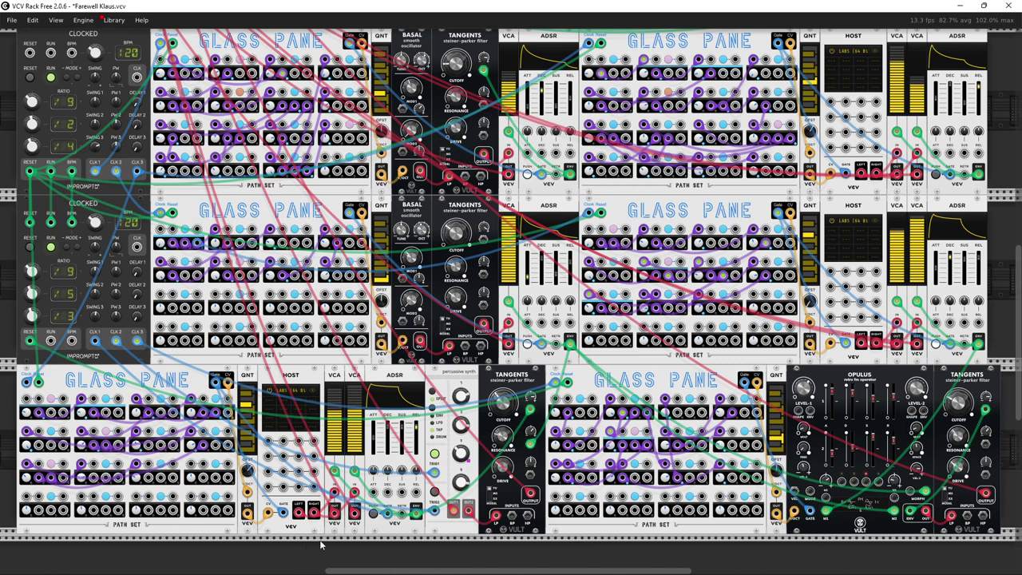
mouse_move(434, 474)
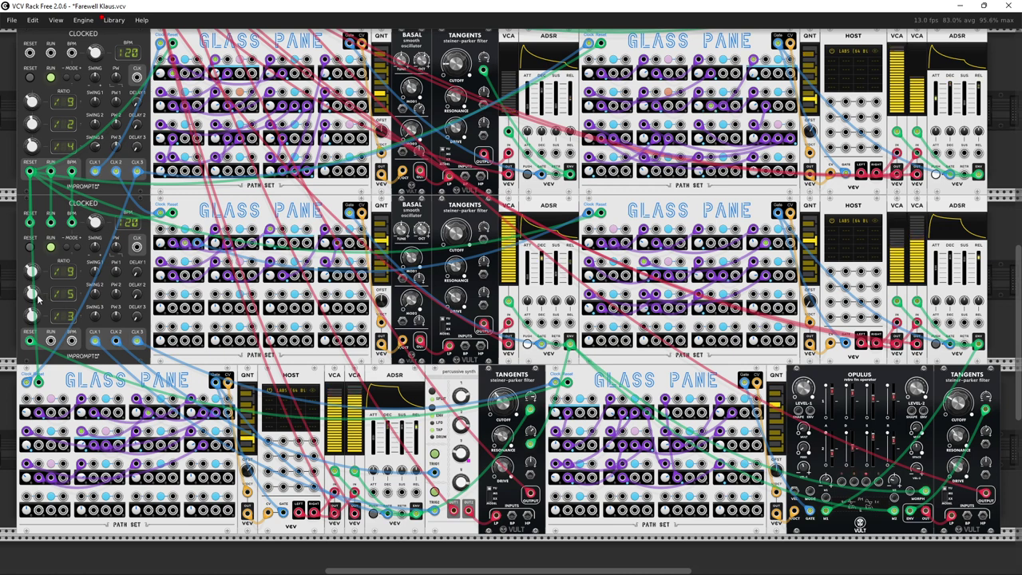
mouse_move(32, 294)
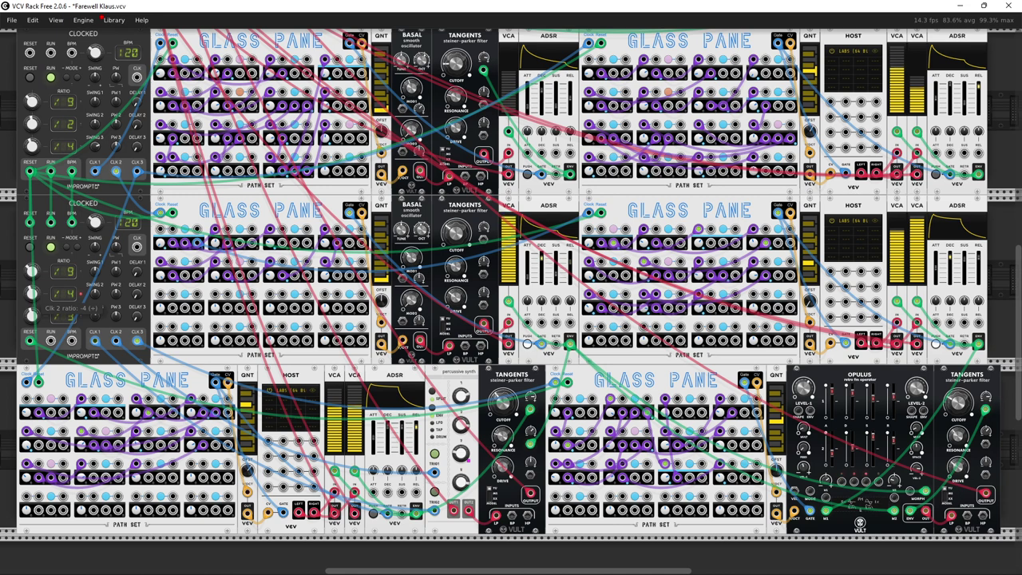
drag(32, 315, 32, 300)
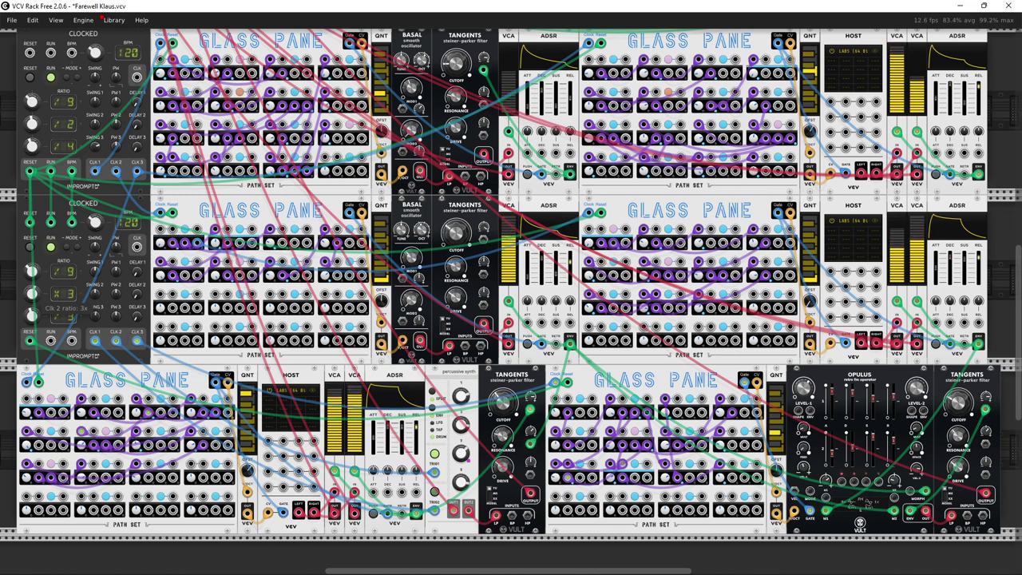
drag(32, 301, 32, 309)
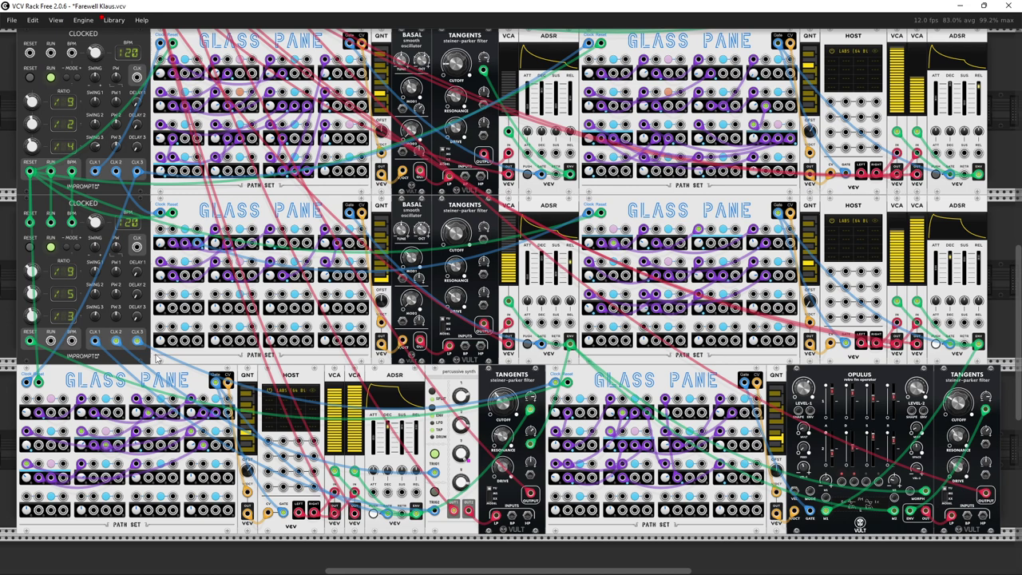
Step: Unmute MixMaster channel 7 and fine-tune its level
scroll(157, 357, up, 3)
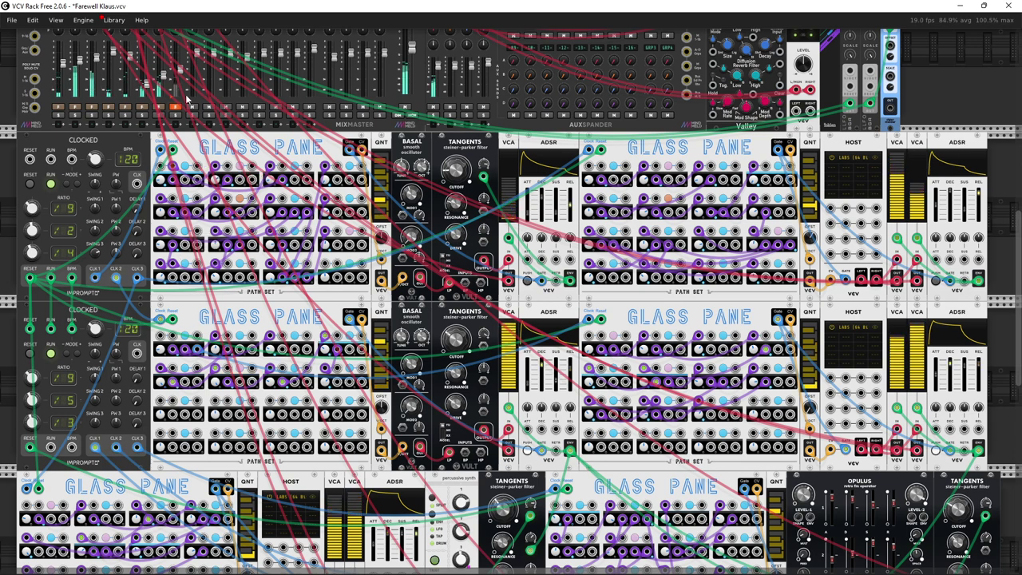
mouse_move(165, 78)
drag(166, 79, 166, 81)
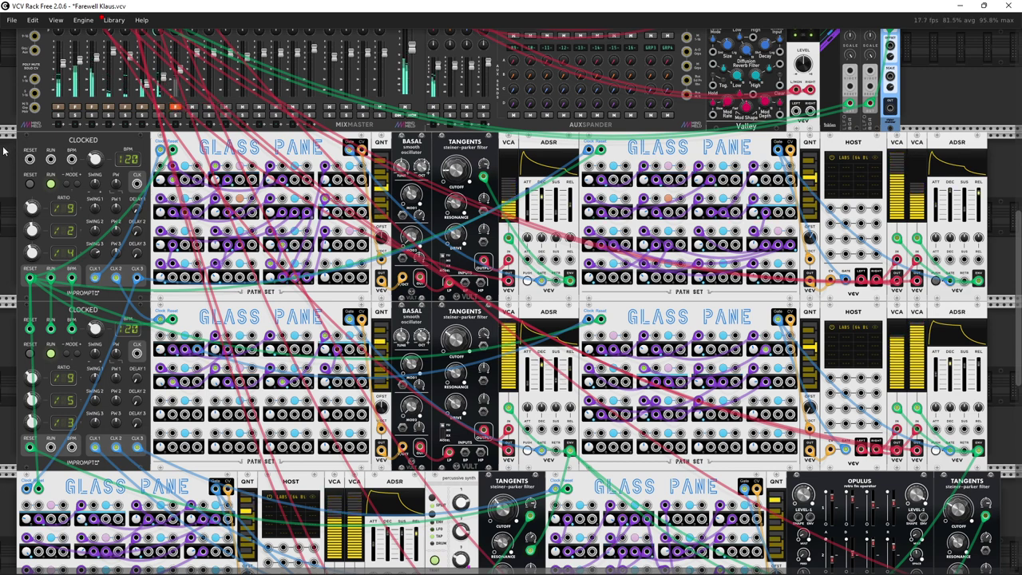
Step: Try a Clk 1 ratio of x8 on the lower Clocked module and return it to divide by 9
scroll(4, 150, down, 2)
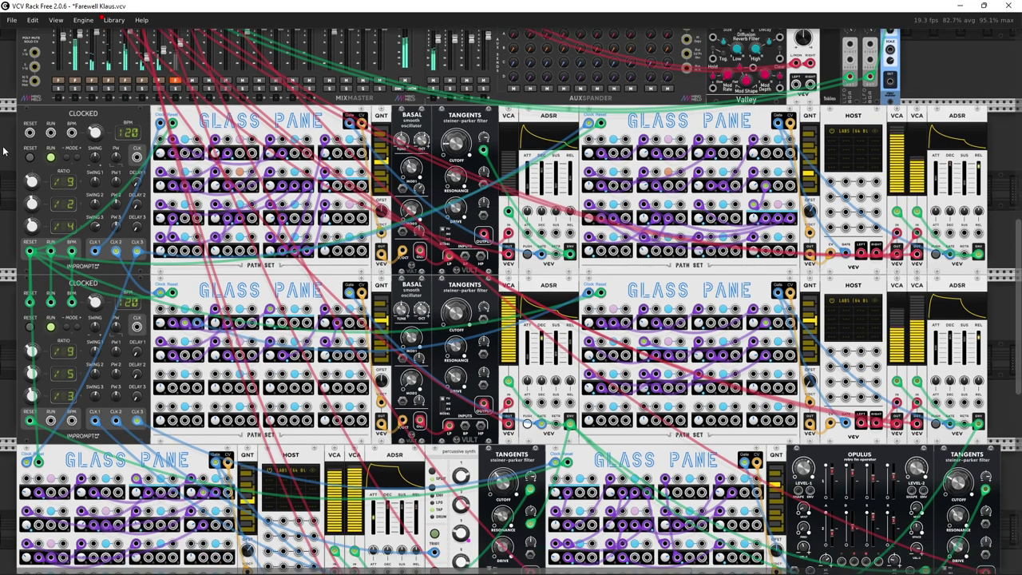
scroll(4, 150, down, 1)
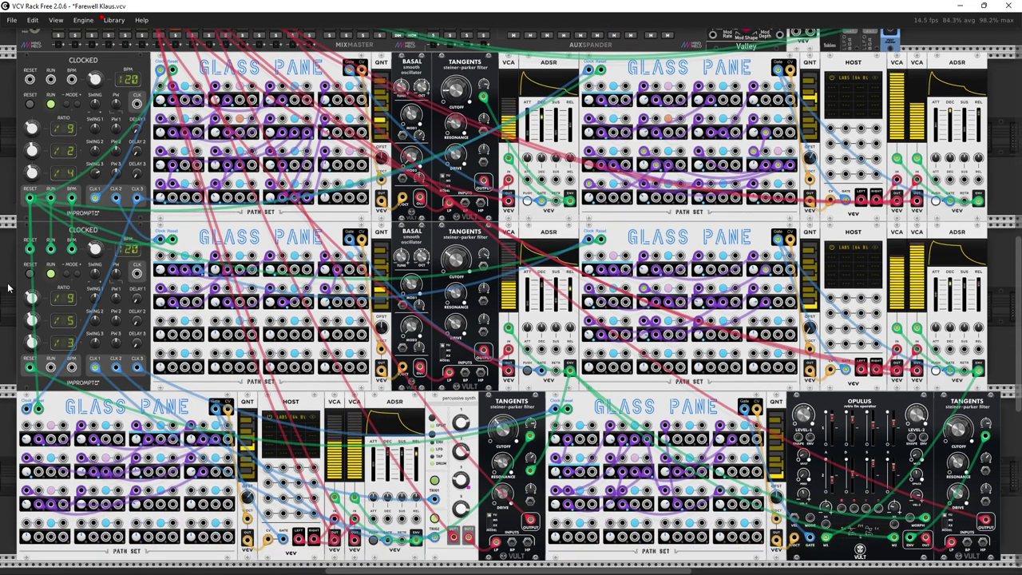
mouse_move(30, 300)
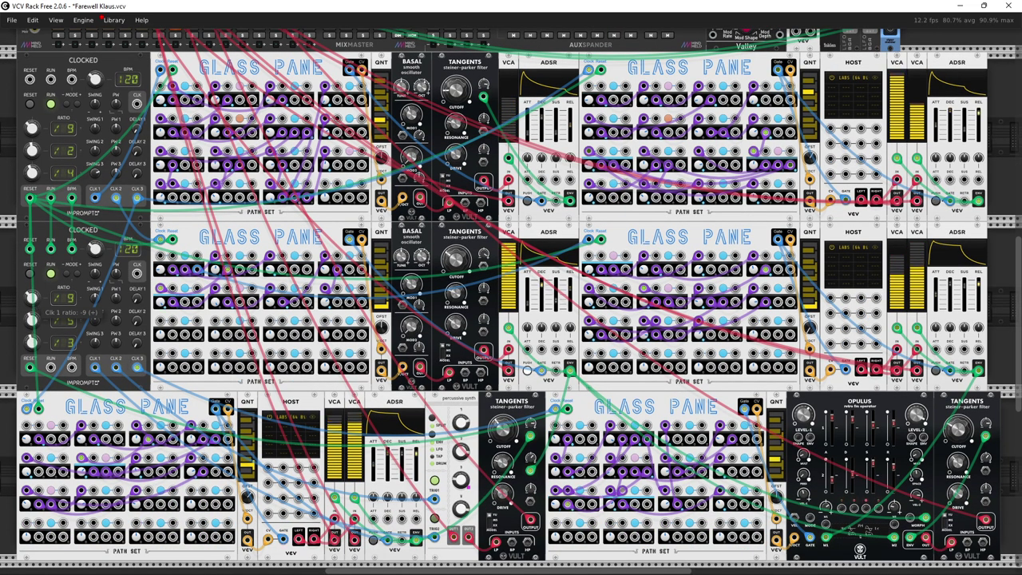
drag(30, 300, 30, 263)
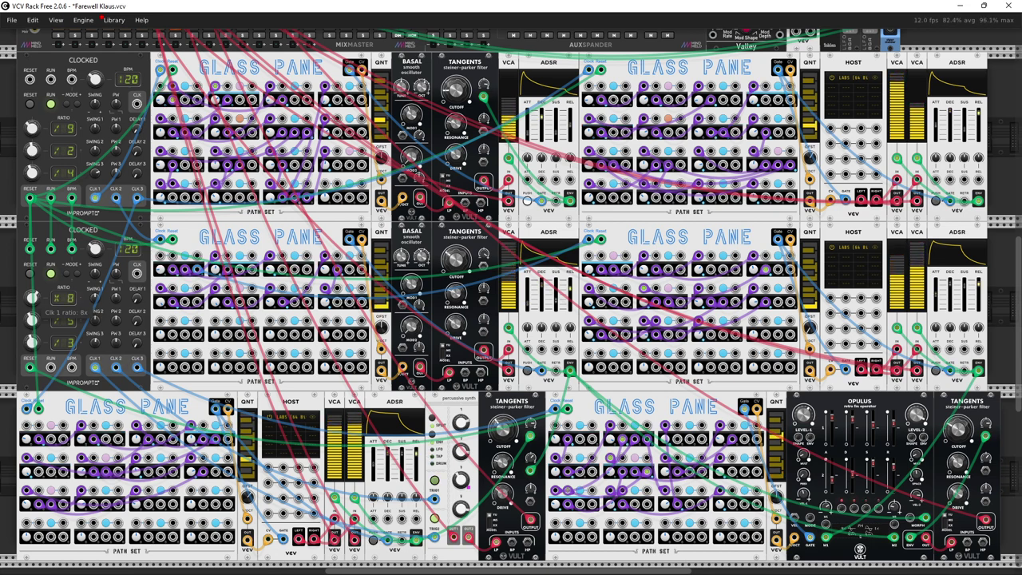
mouse_move(32, 298)
mouse_down()
mouse_move(32, 320)
mouse_move(34, 302)
mouse_up()
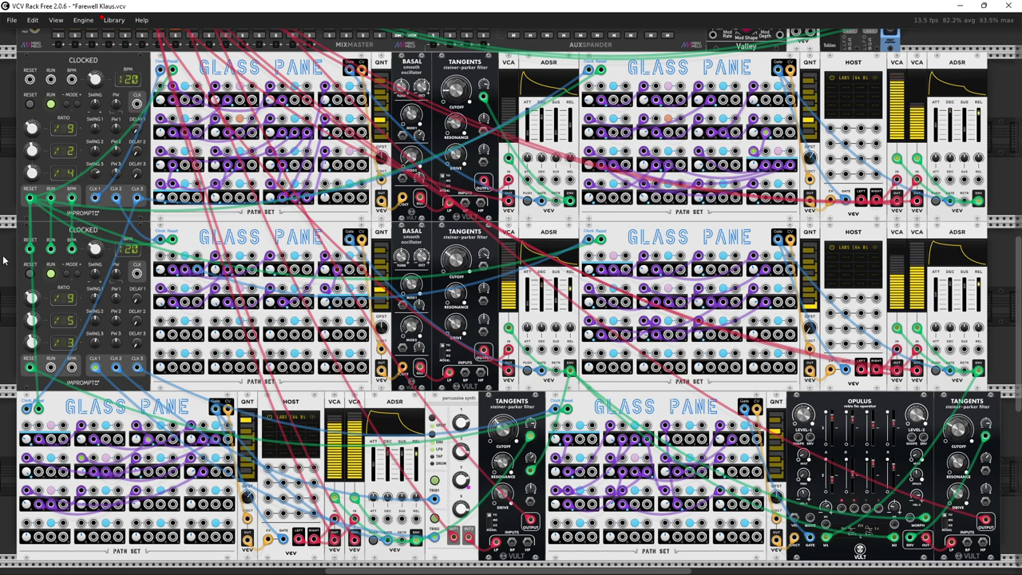
Step: Bring MixMaster channel 8 into the mix by unmuting it
scroll(4, 259, up, 3)
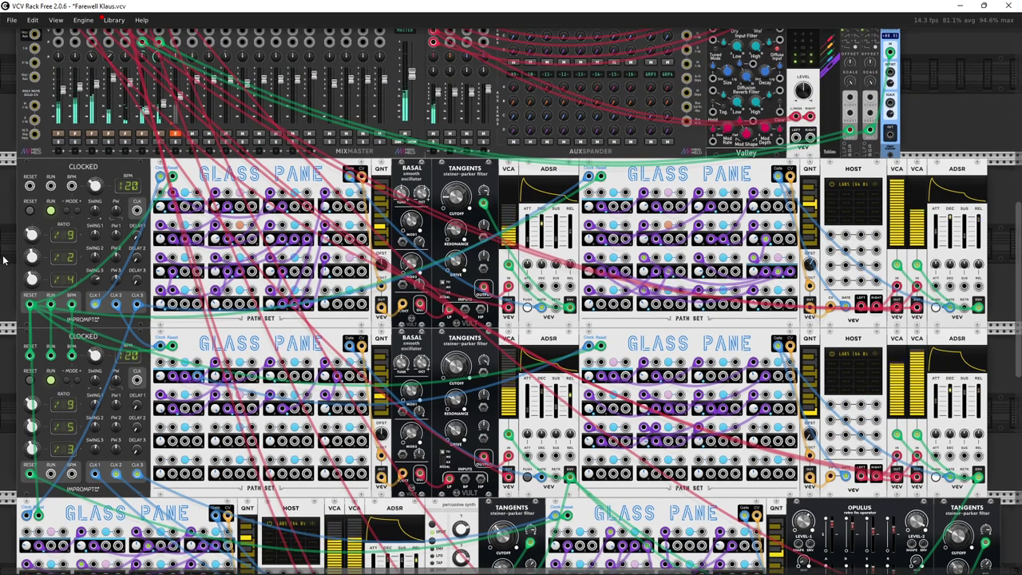
scroll(4, 259, up, 3)
scroll(4, 259, down, 2)
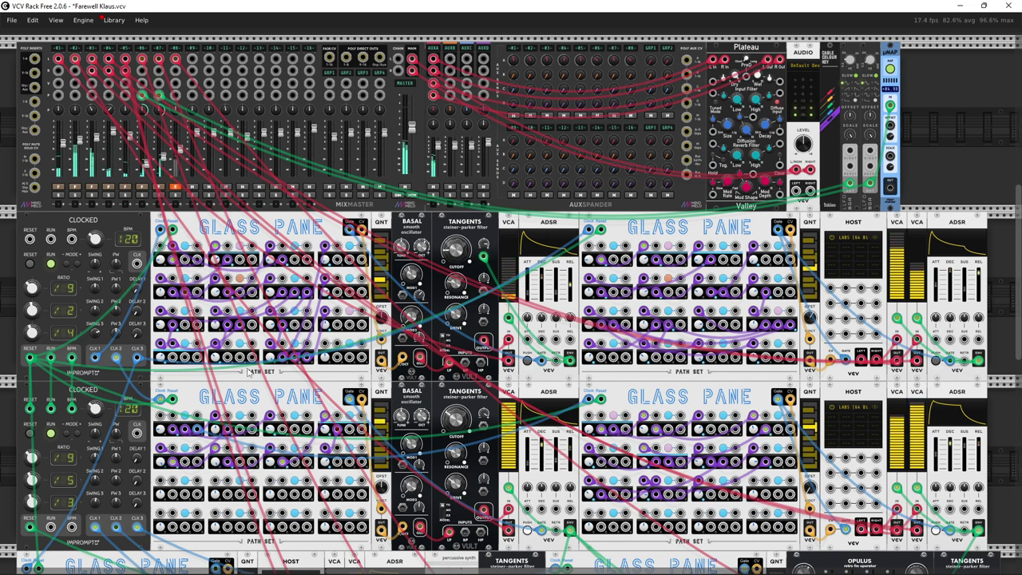
mouse_move(275, 565)
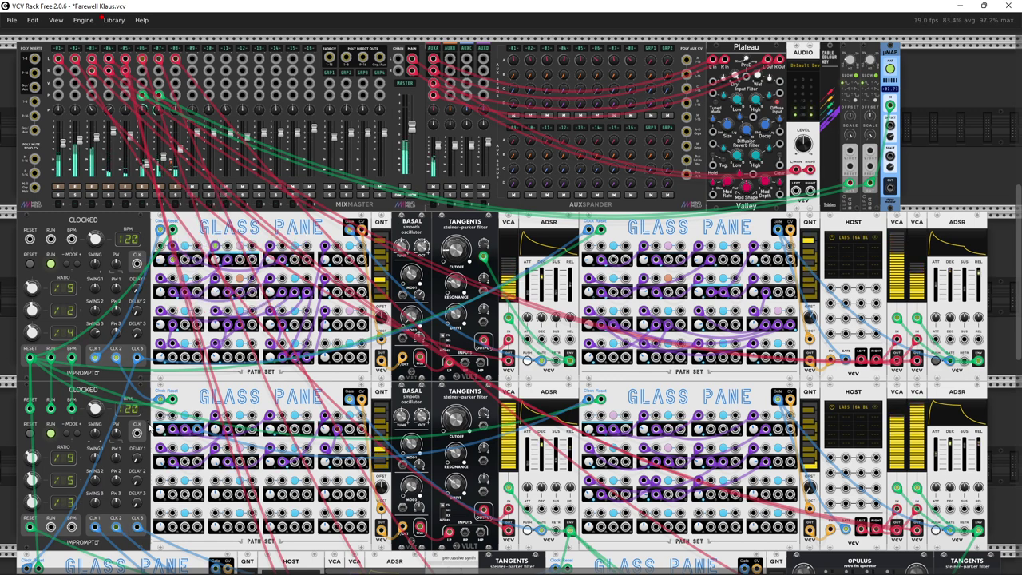
mouse_move(240, 574)
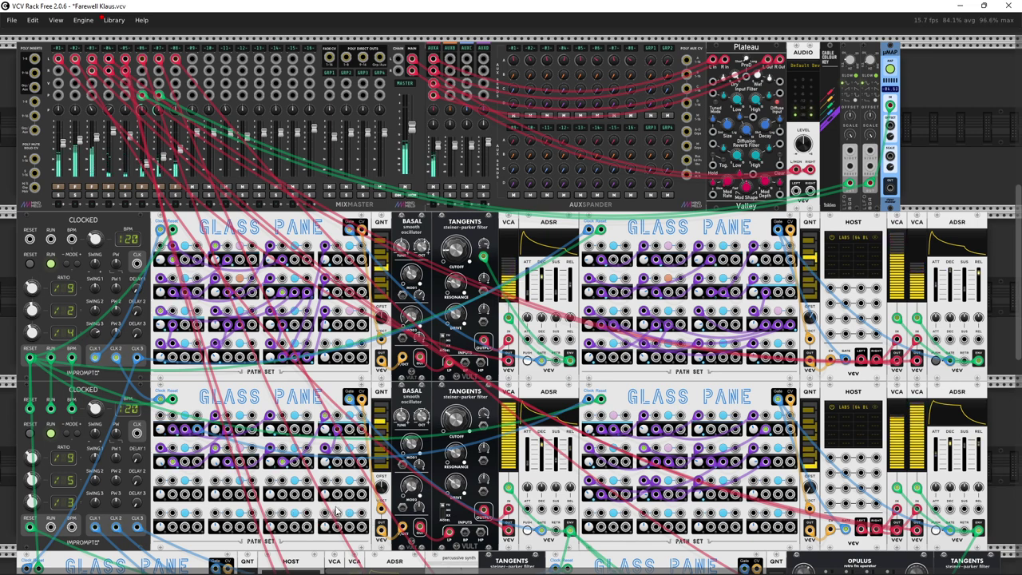
Step: Nudge up the cutoff of the Tangents filter paired with the lower Basal oscillator
mouse_move(457, 479)
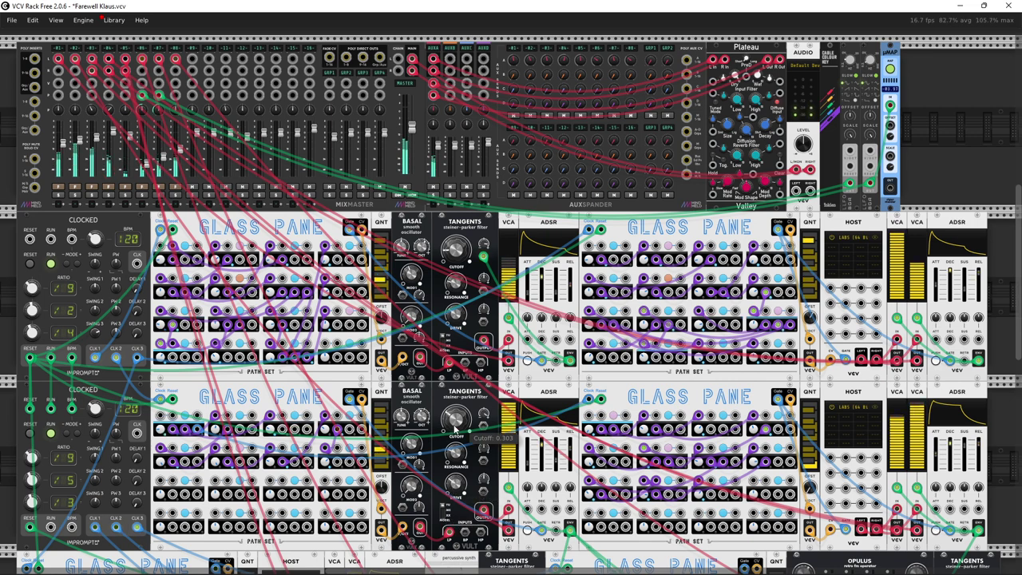
mouse_move(452, 421)
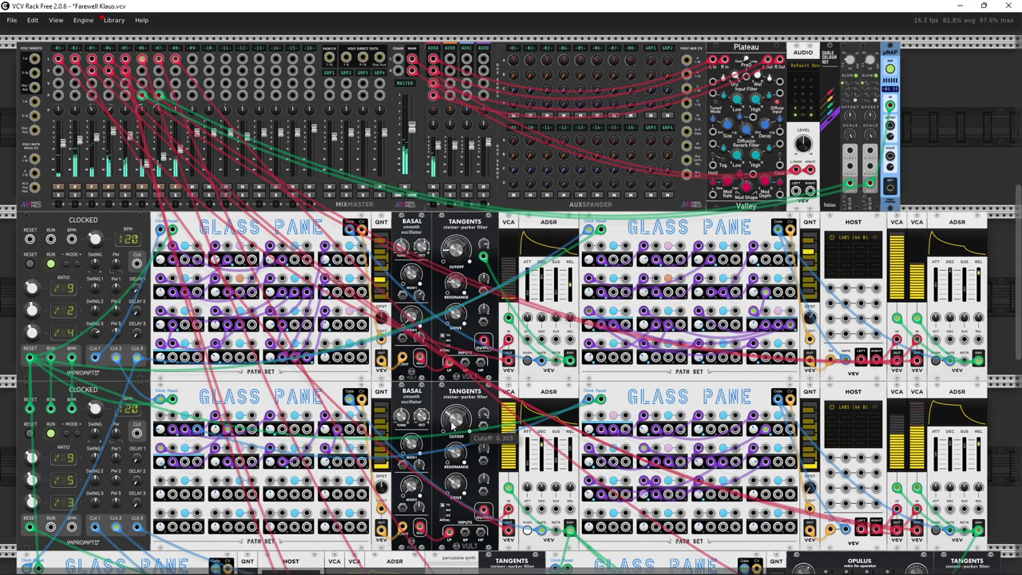
drag(452, 422, 452, 415)
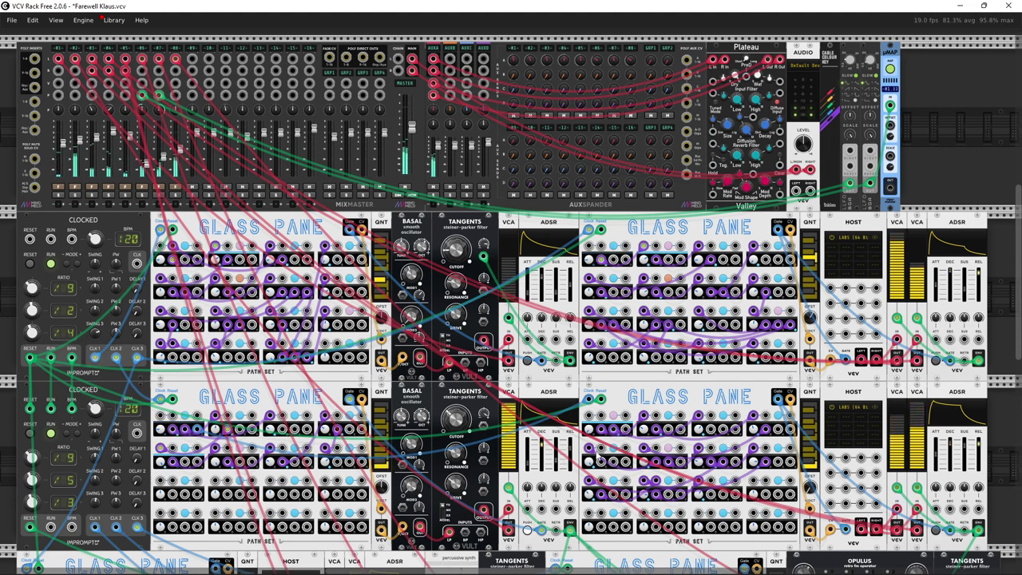
Step: Turn up the small Opulus knob just above the Morph input slightly
scroll(829, 473, down, 3)
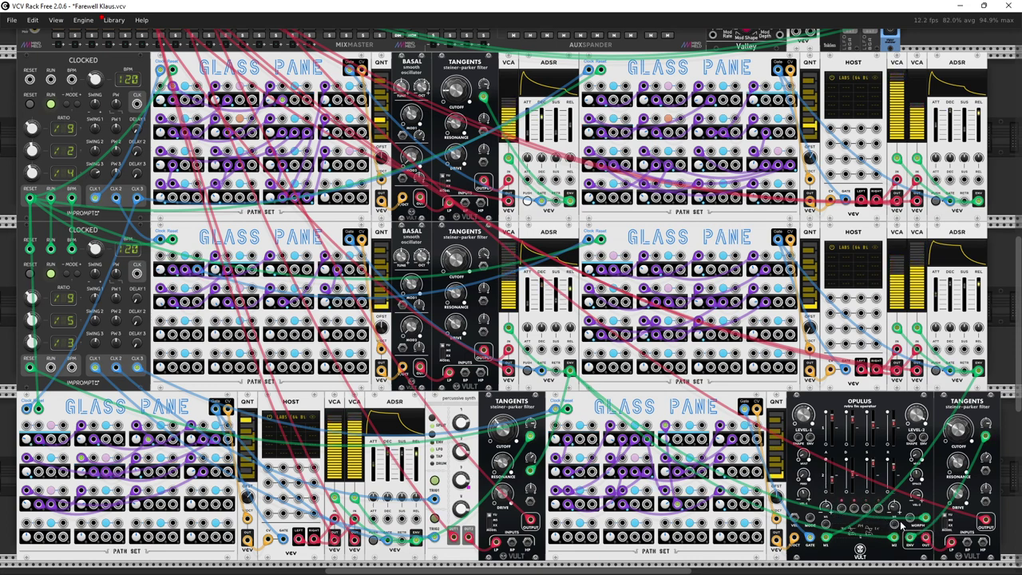
drag(895, 507, 894, 495)
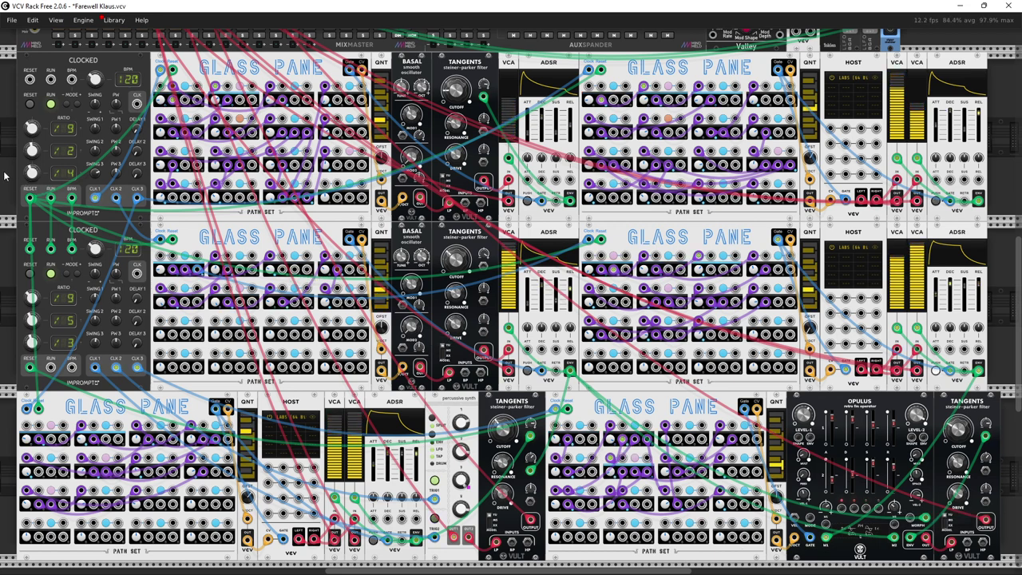
Step: Set the level of MixMaster channel 8 to about -5.7 dB
scroll(48, 183, up, 3)
mouse_move(174, 123)
drag(174, 123, 174, 113)
scroll(511, 302, up, 2)
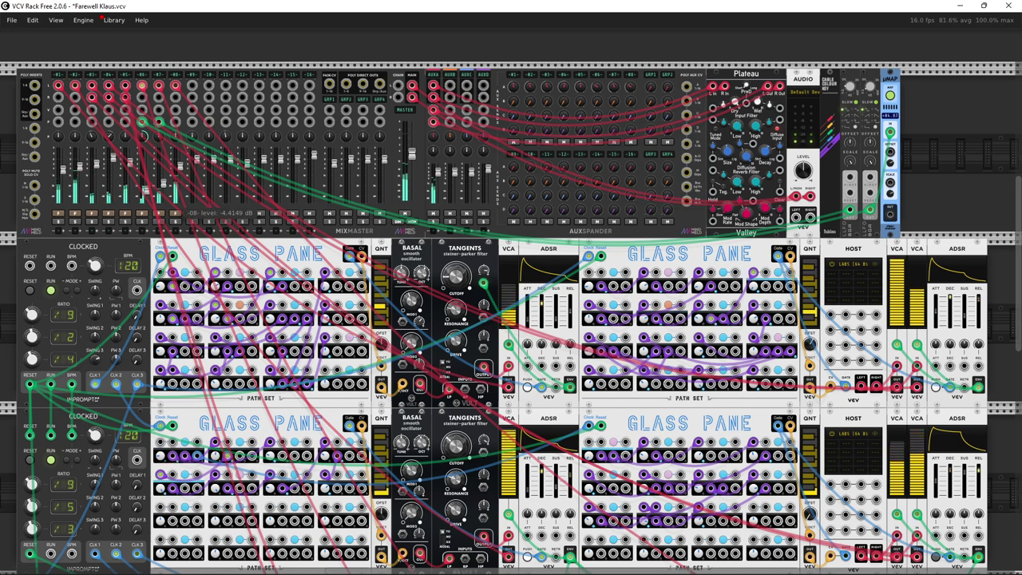
drag(175, 192, 175, 196)
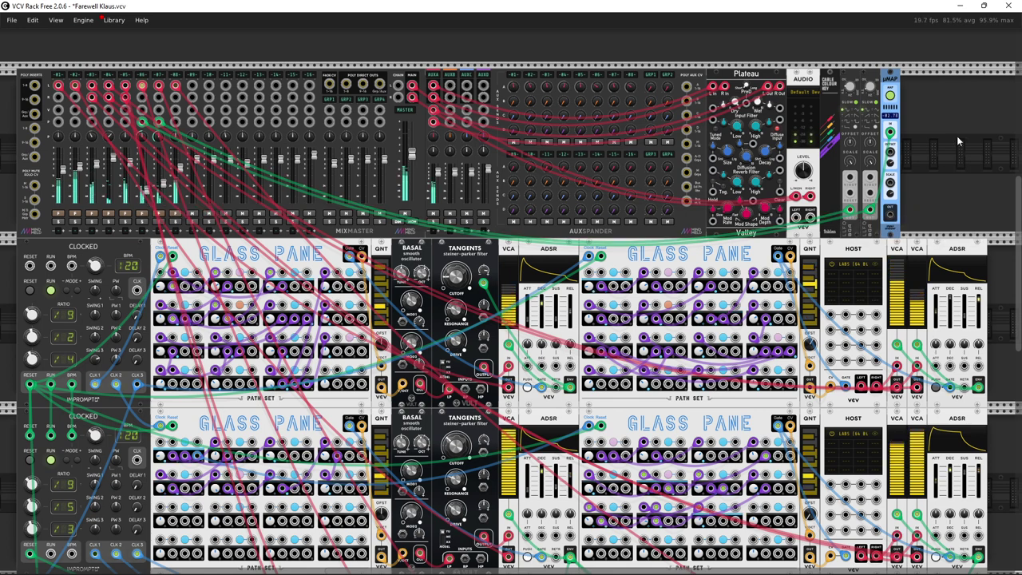
Step: Review the lower voices of the patch and lower MixMaster channel 8's level a touch further
scroll(957, 136, down, 5)
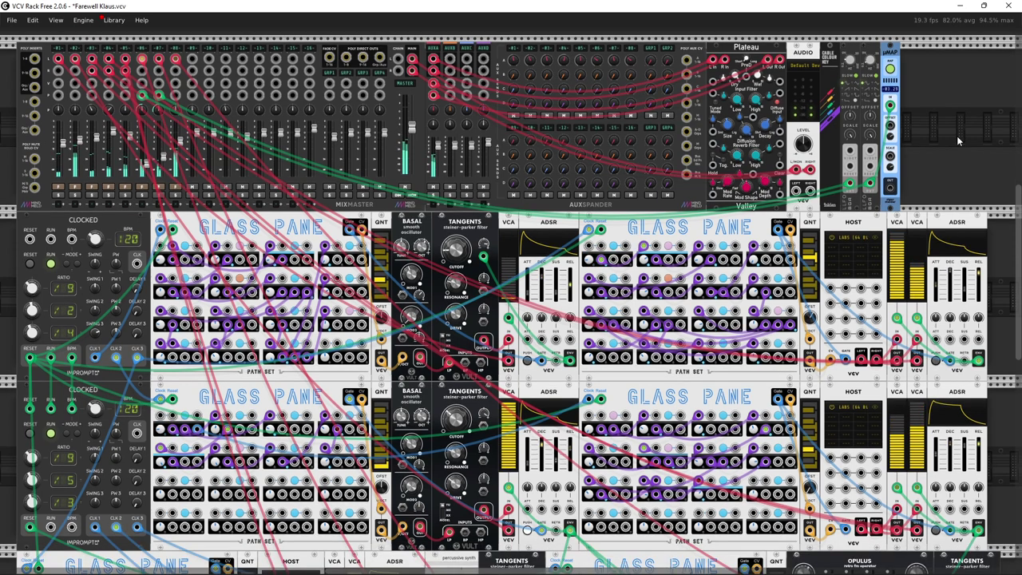
scroll(957, 136, down, 1)
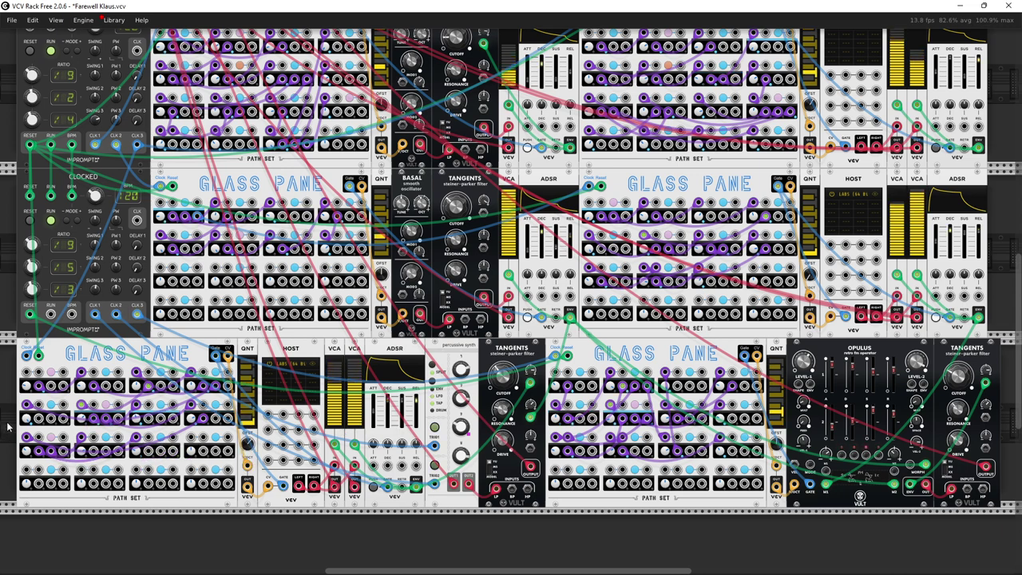
scroll(6, 427, up, 1)
scroll(6, 427, up, 8)
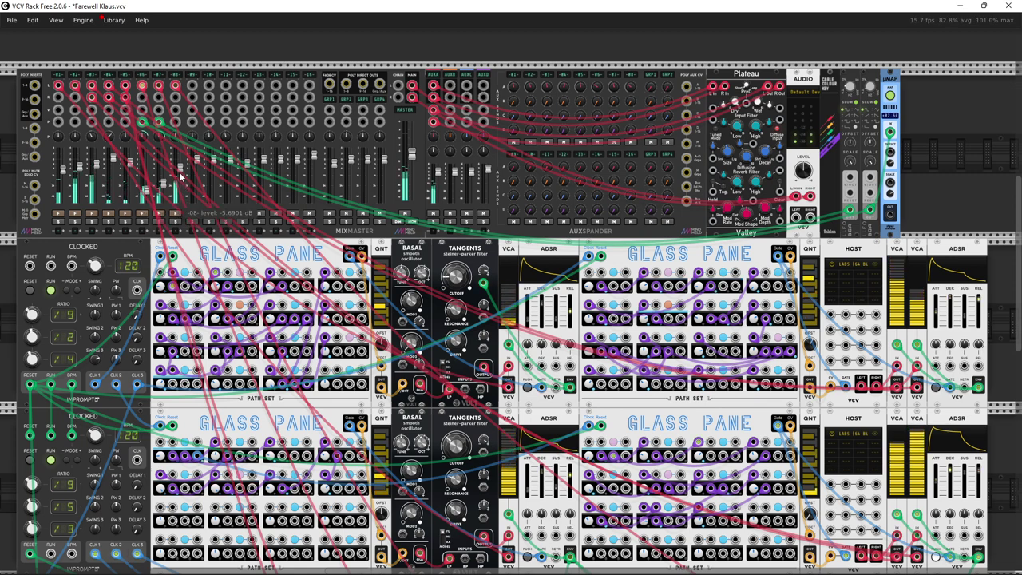
drag(179, 202, 179, 205)
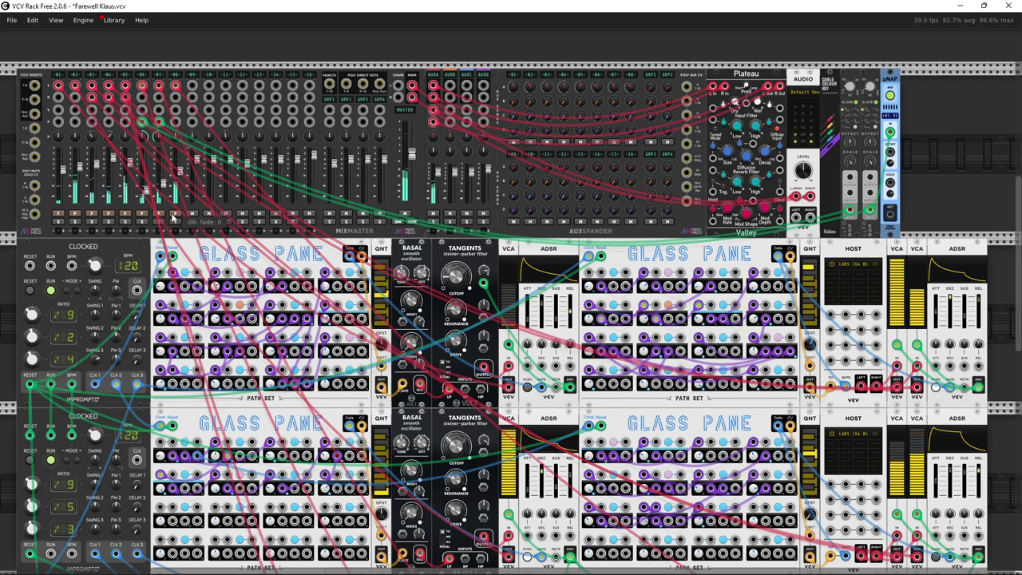
Step: Mute MixMaster channels 8 and 4
click(175, 215)
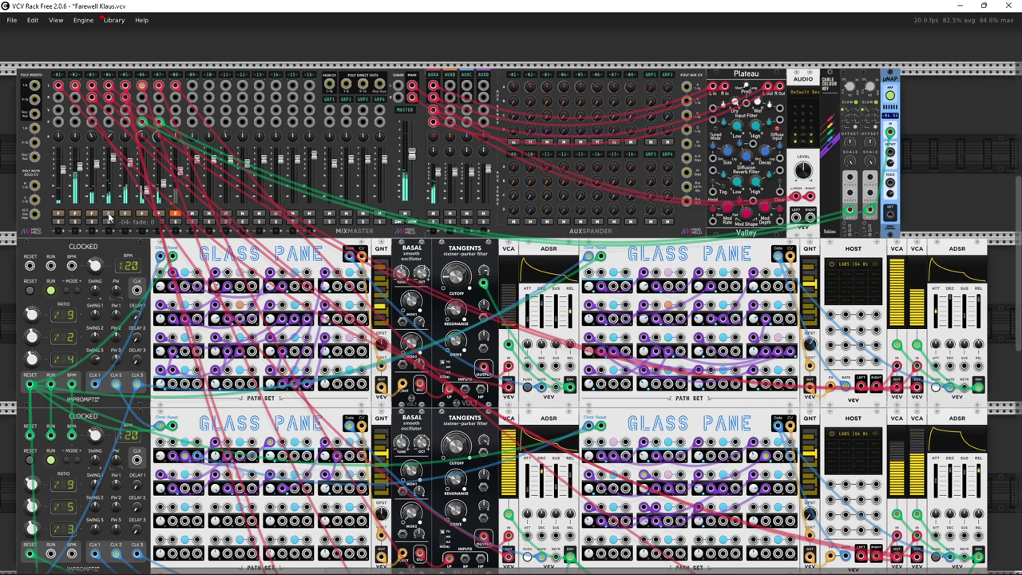
click(108, 213)
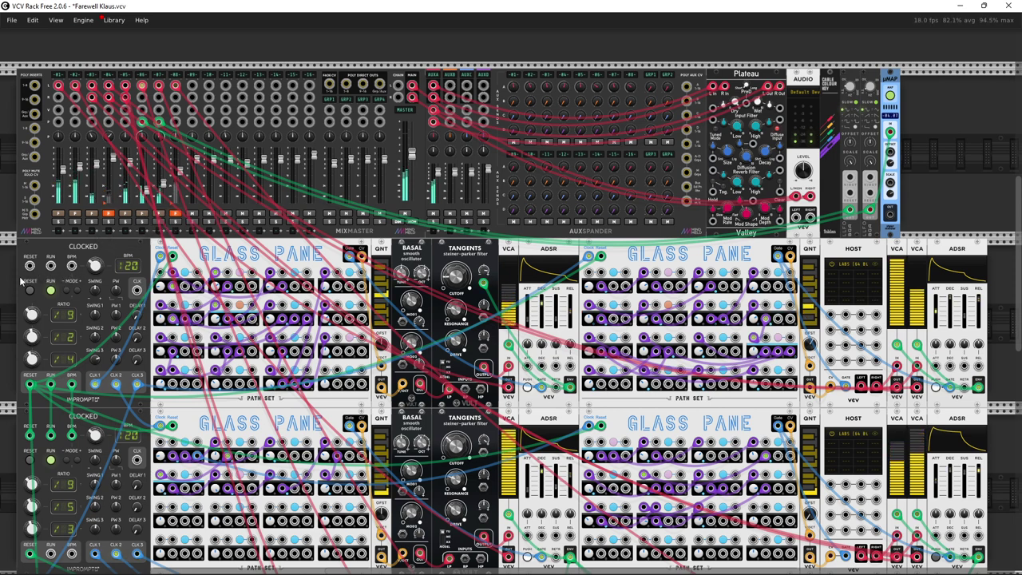
Step: Try Clk 1 ratios of x5 and x12 on the lower Clocked module, return it to divide by 9, and mute MixMaster channel 7
scroll(7, 283, down, 1)
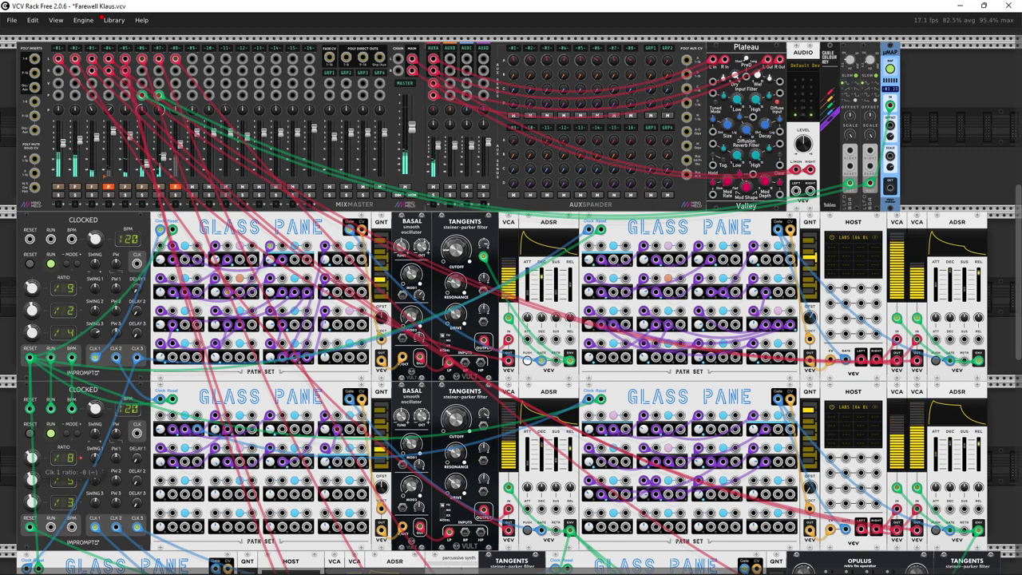
drag(32, 458, 32, 427)
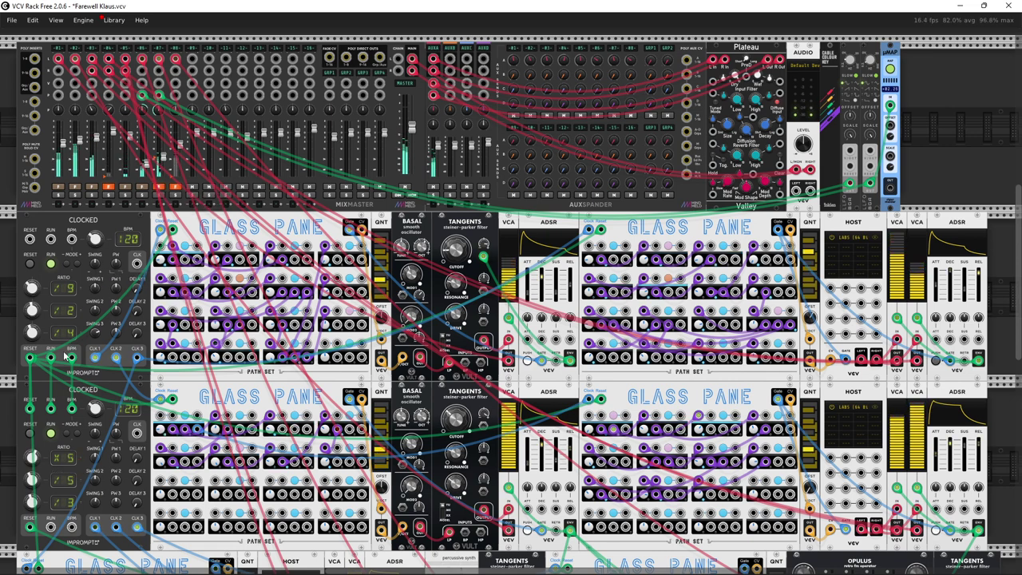
drag(33, 461, 33, 454)
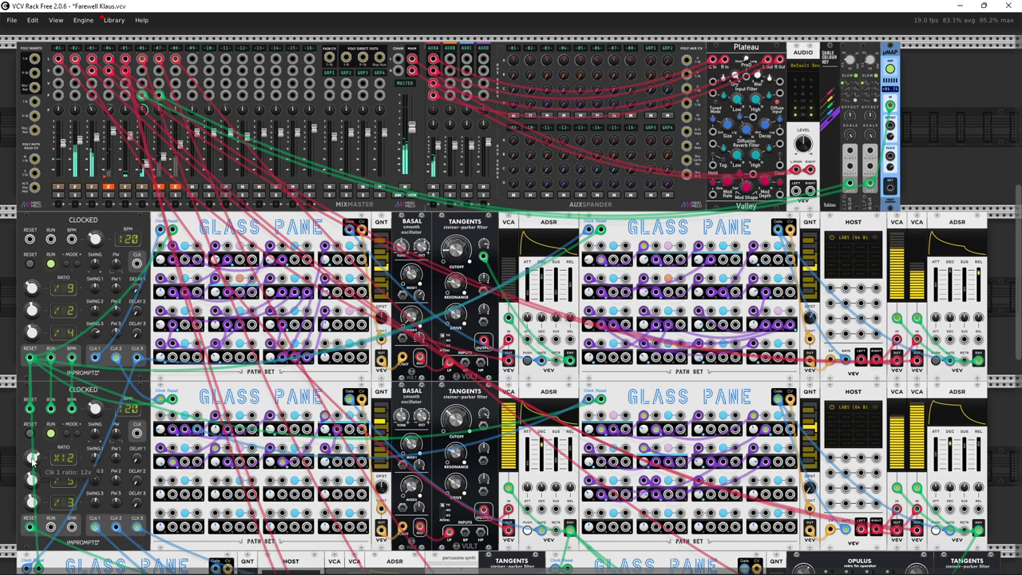
drag(32, 459, 32, 516)
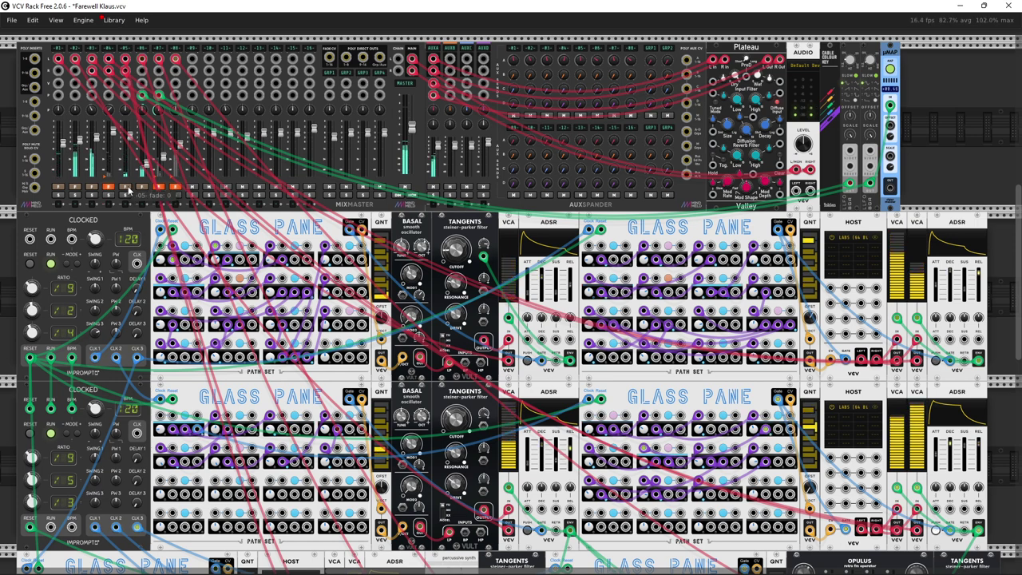
Step: Mute MixMaster channels 1 and 5
click(57, 188)
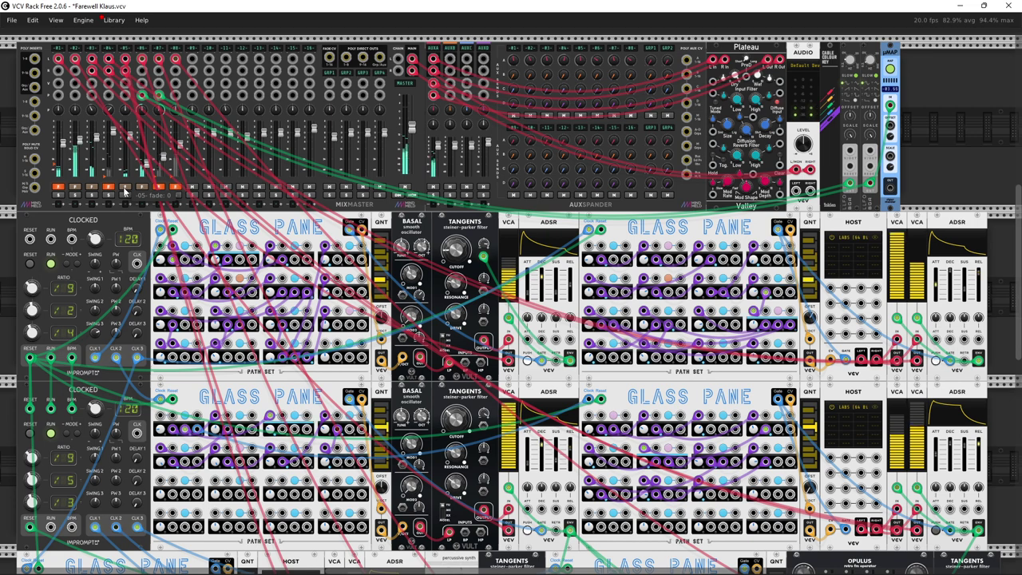
click(126, 188)
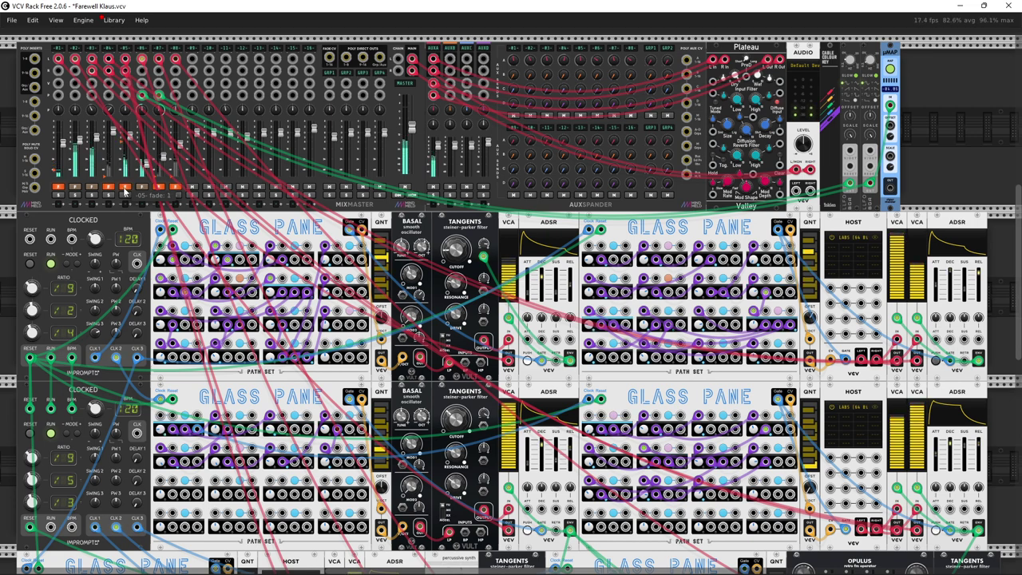